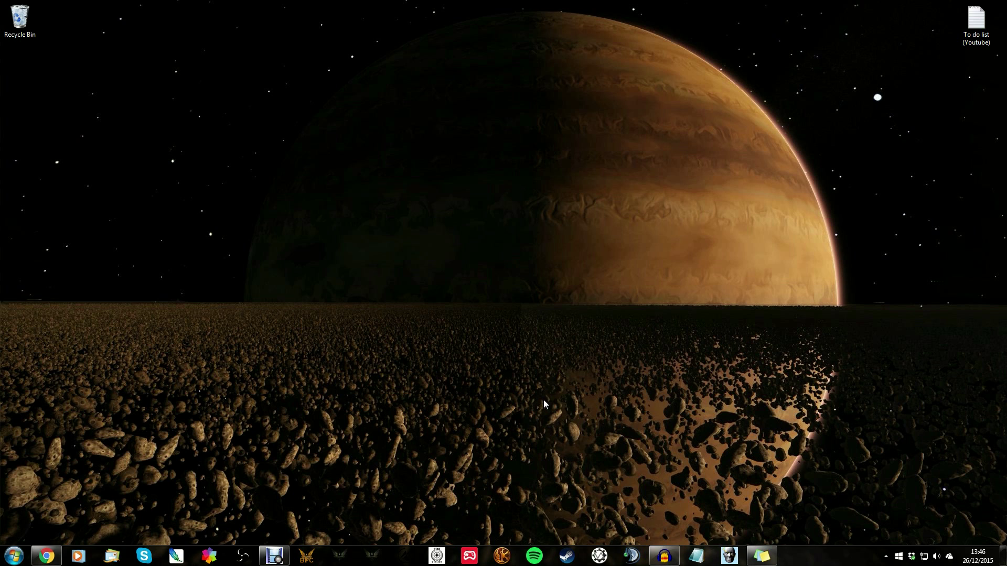
On the Saitek drivers page, pick Pro Flight, X52 Pro, Windows 8.1/8/7 and Vista 64 bit, then download
mouse_move(46, 555)
left_click(74, 524)
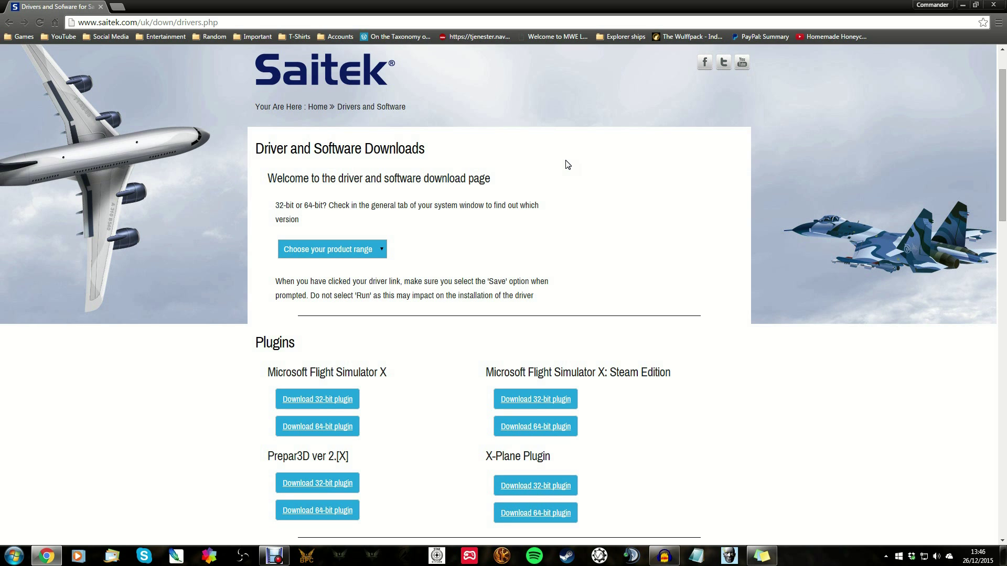
left_click(379, 251)
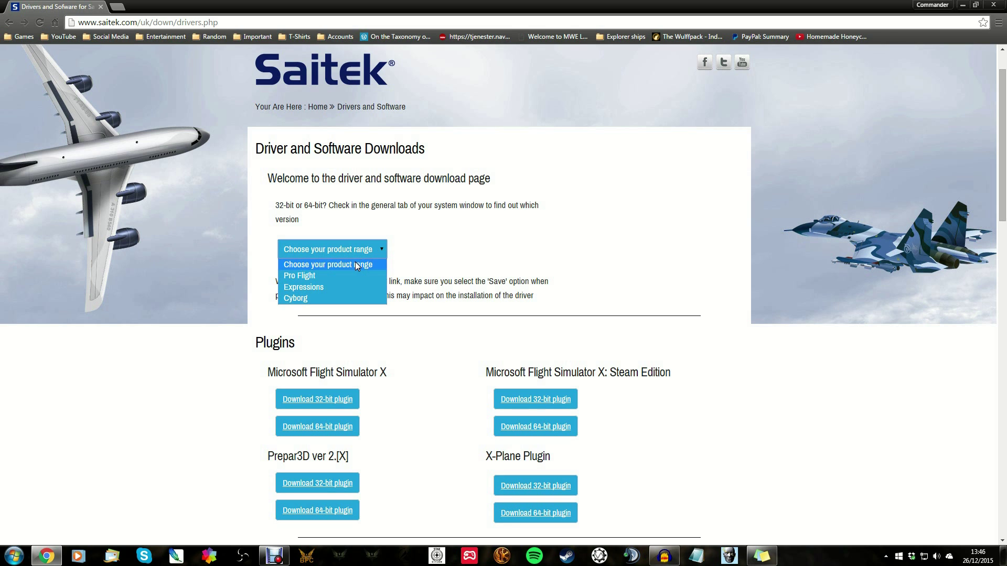
left_click(304, 276)
left_click(319, 272)
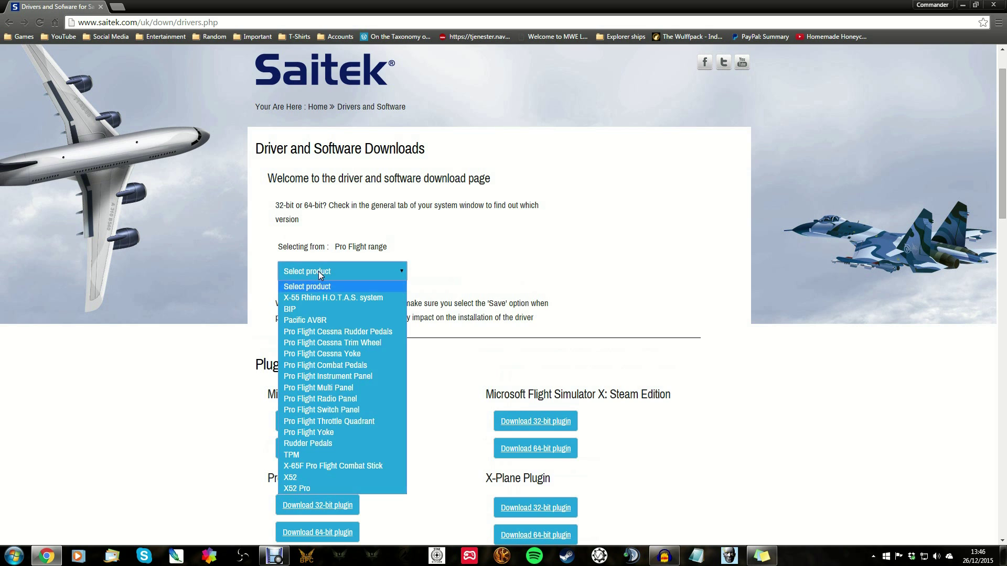
left_click(297, 489)
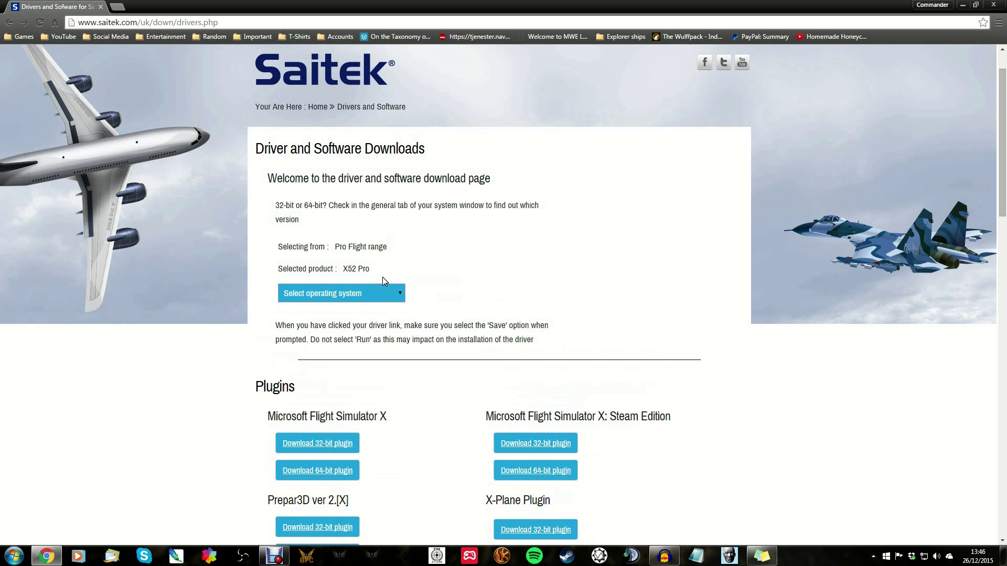
left_click(353, 293)
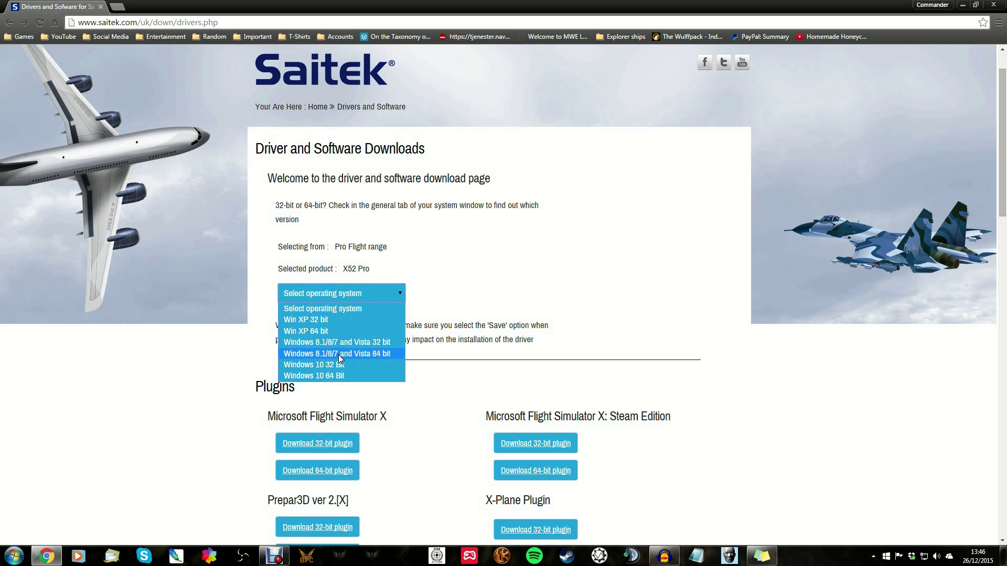
left_click(379, 355)
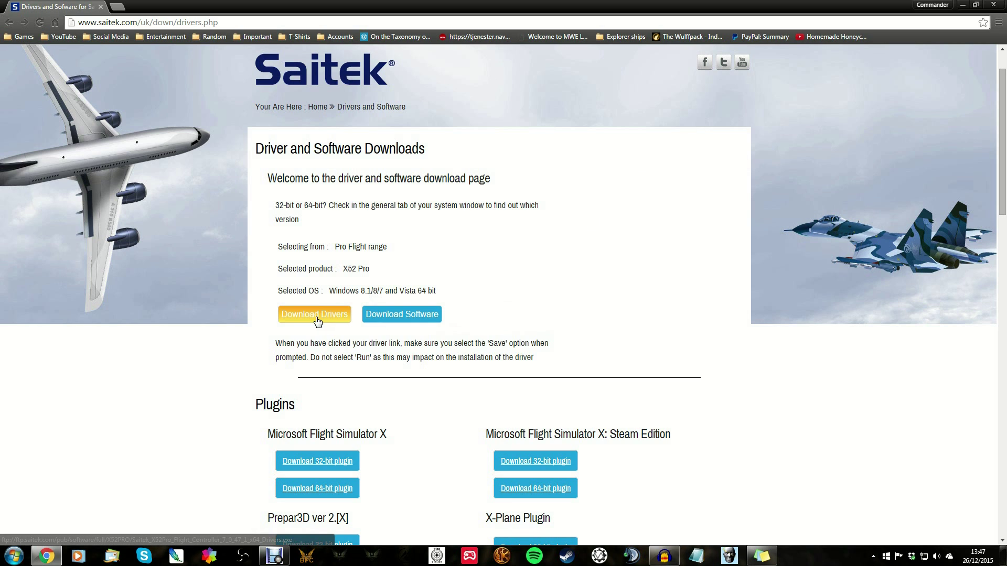
left_click(394, 316)
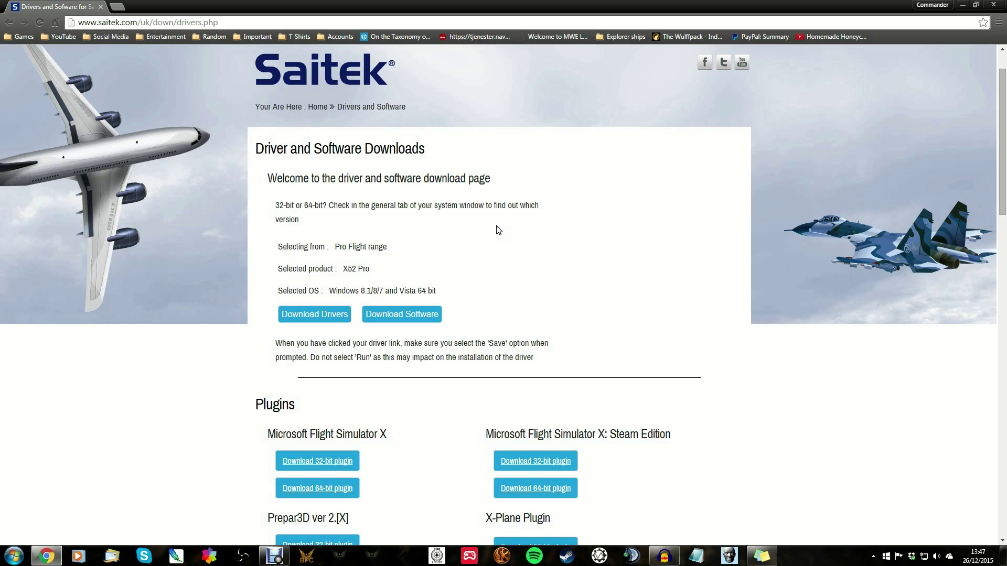
Close Chrome and reveal the hidden system-tray icons
left_click(994, 5)
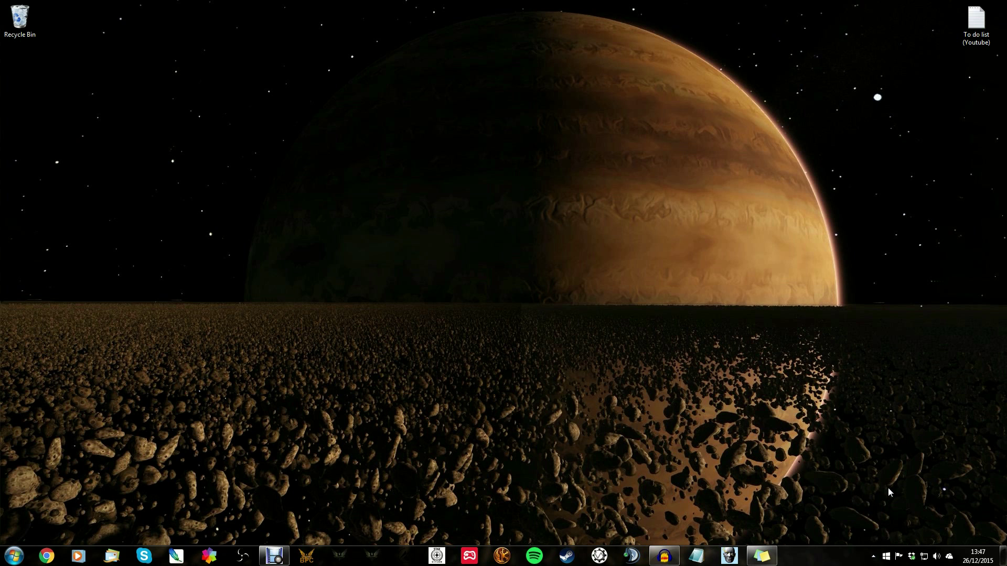
left_click(874, 558)
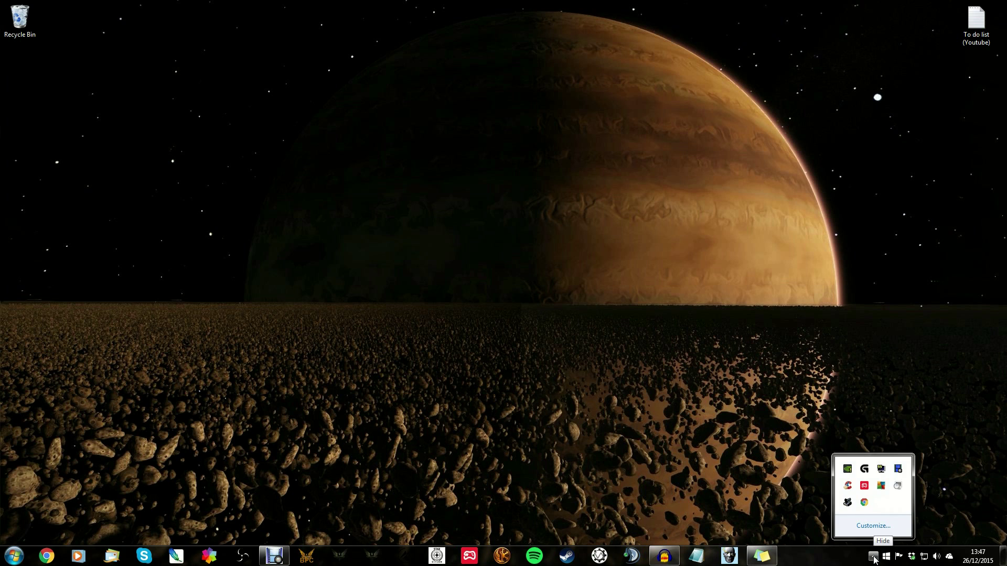
Launch the Profile Editor from the Saitek tray icon's menu
right_click(847, 504)
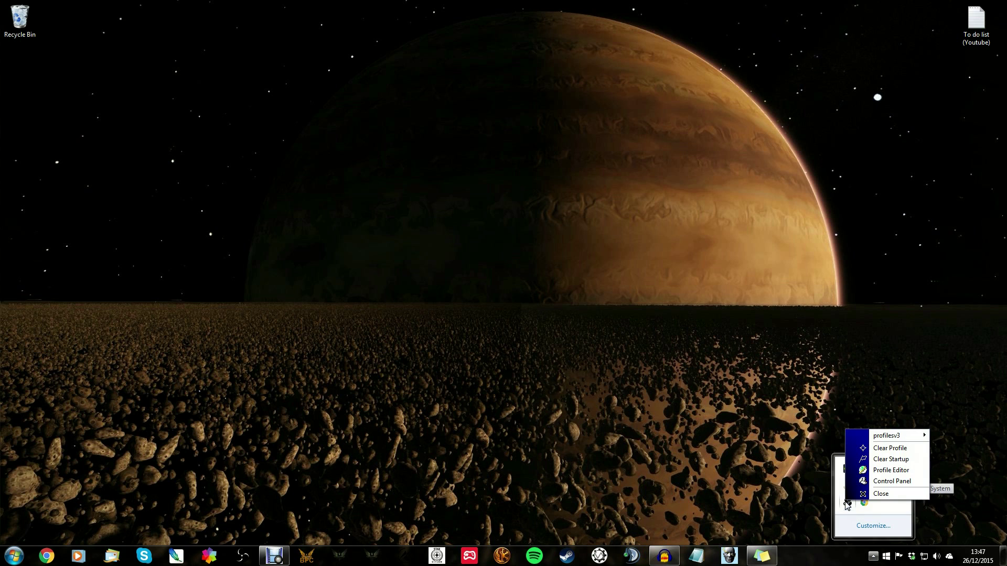
left_click(900, 471)
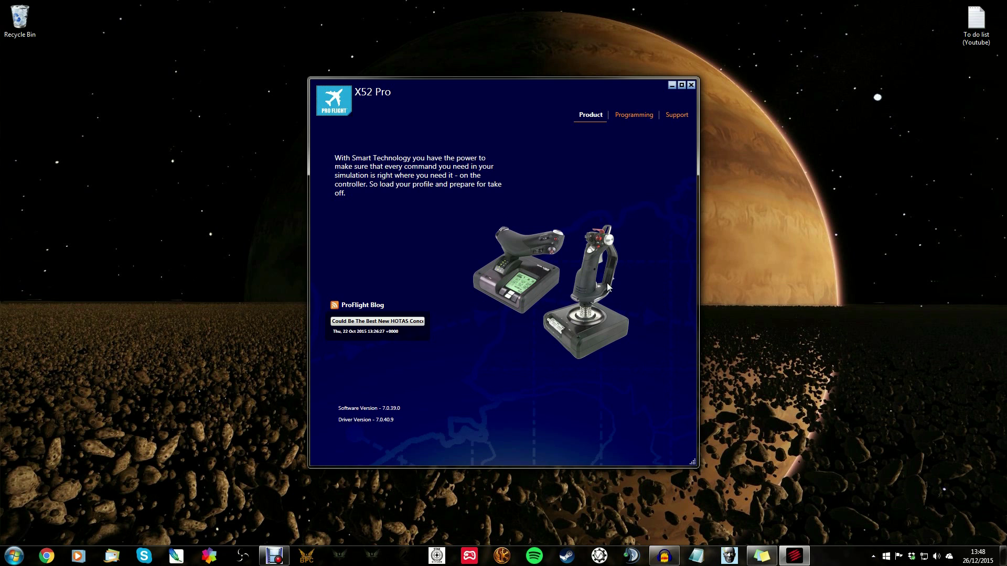
Switch to the Programming view and scroll down to the mouse assignment rows
left_click(634, 117)
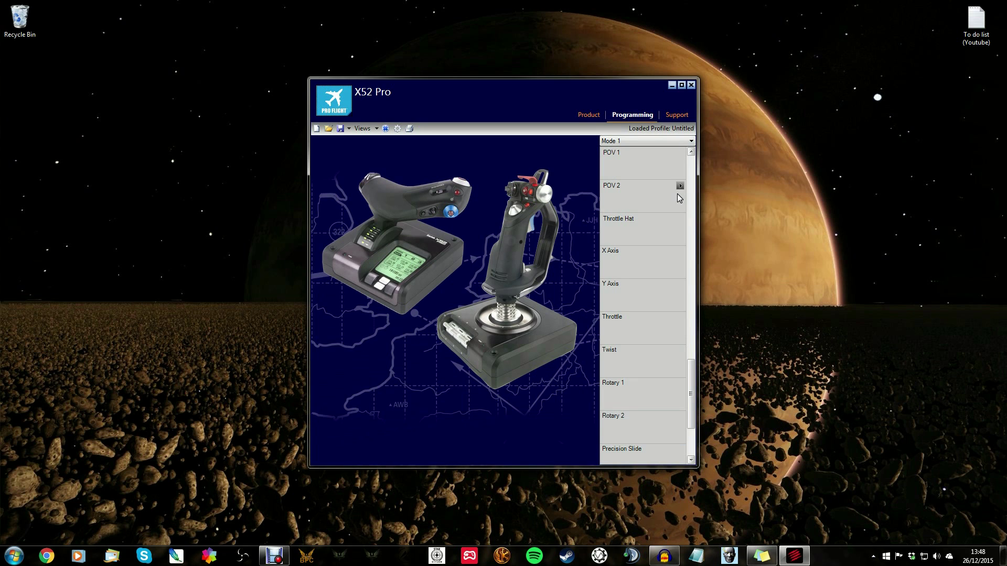
left_click_drag(690, 402, 695, 142)
mouse_move(677, 184)
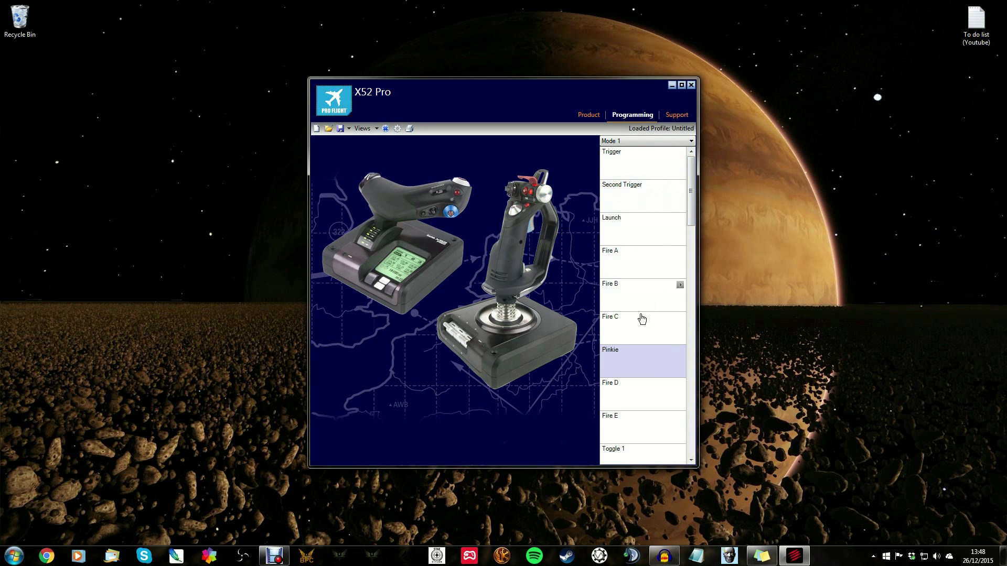
mouse_move(631, 327)
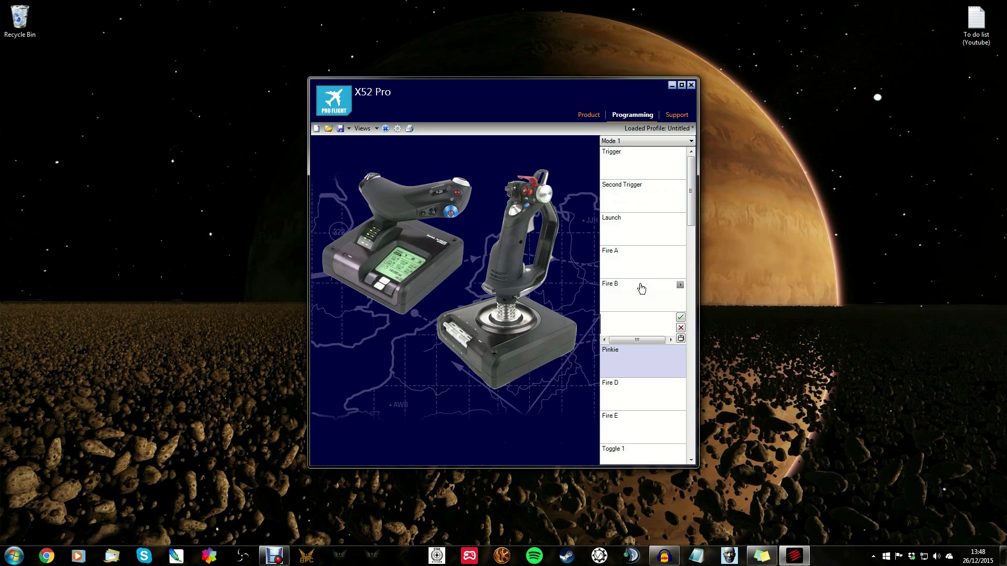
left_click(641, 228)
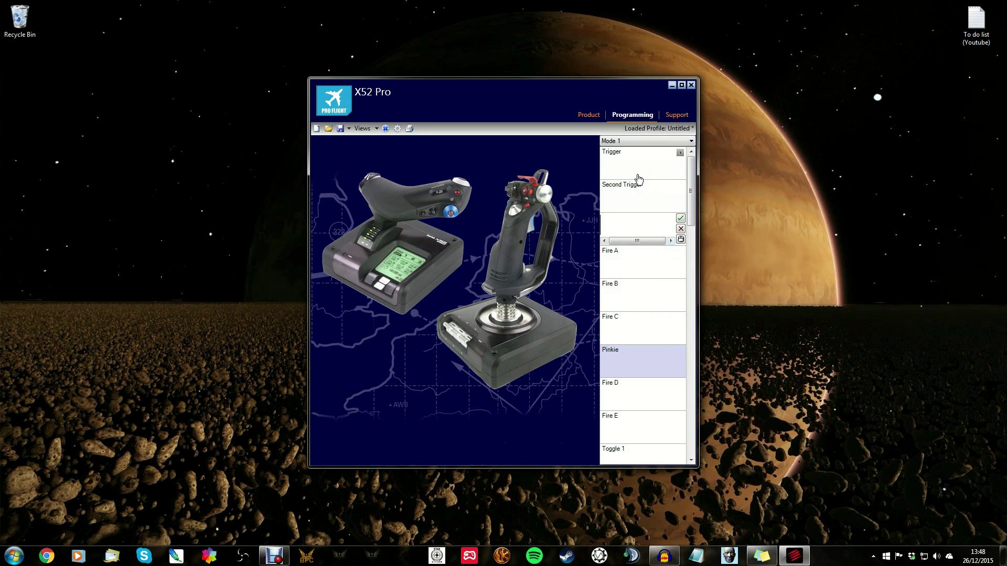
scroll(642, 262, "down", 4)
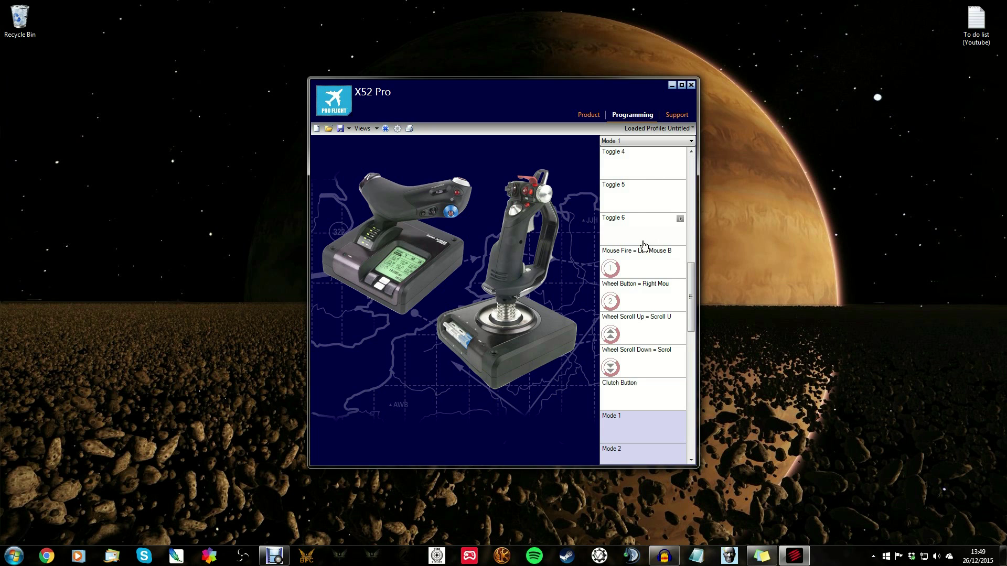
mouse_move(631, 252)
Set Mouse Fire, Wheel Button, Wheel Scroll Up and Wheel Scroll Down to <Do Nothing>
left_click(680, 252)
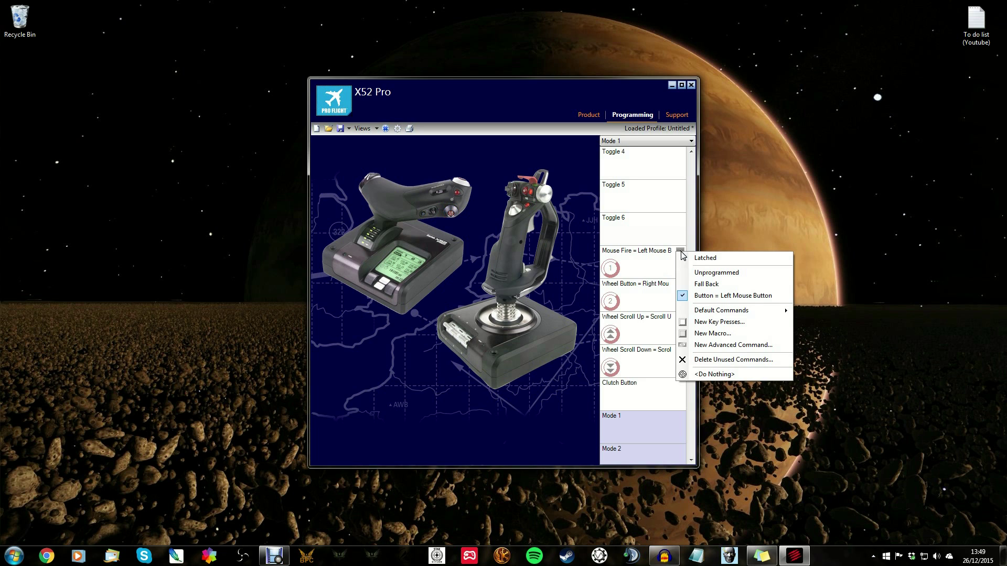
left_click(714, 374)
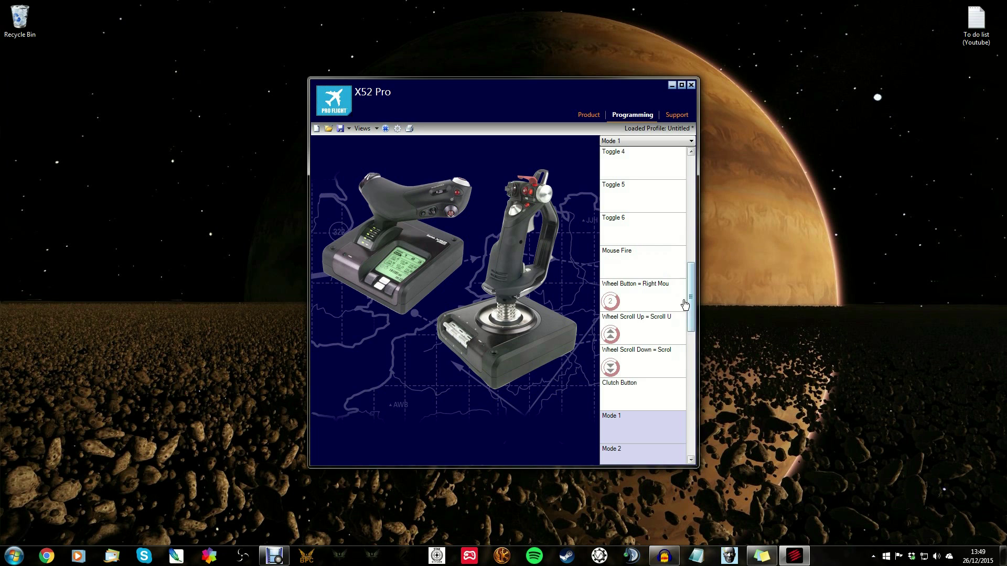
left_click(680, 285)
left_click(713, 411)
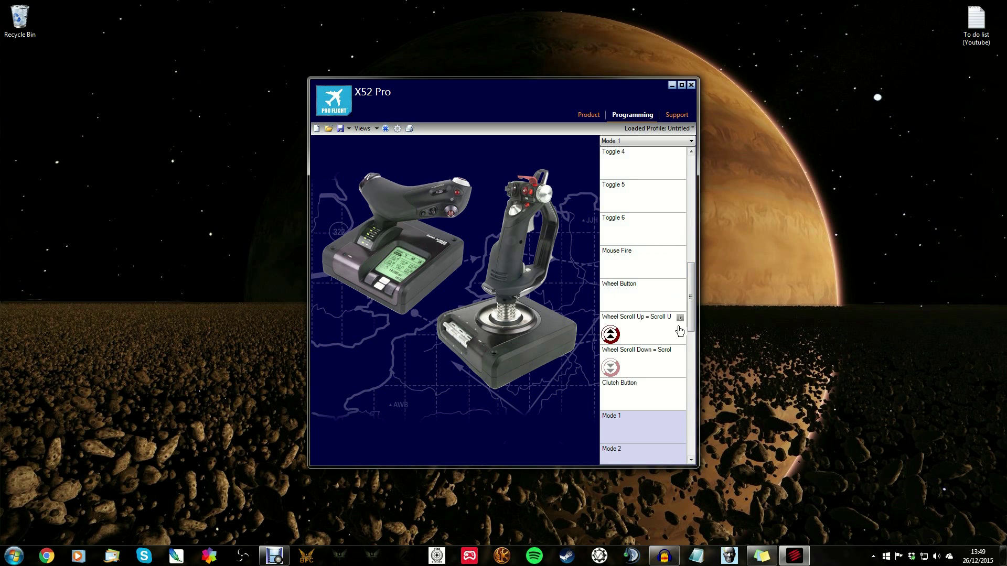
left_click(680, 317)
left_click(713, 440)
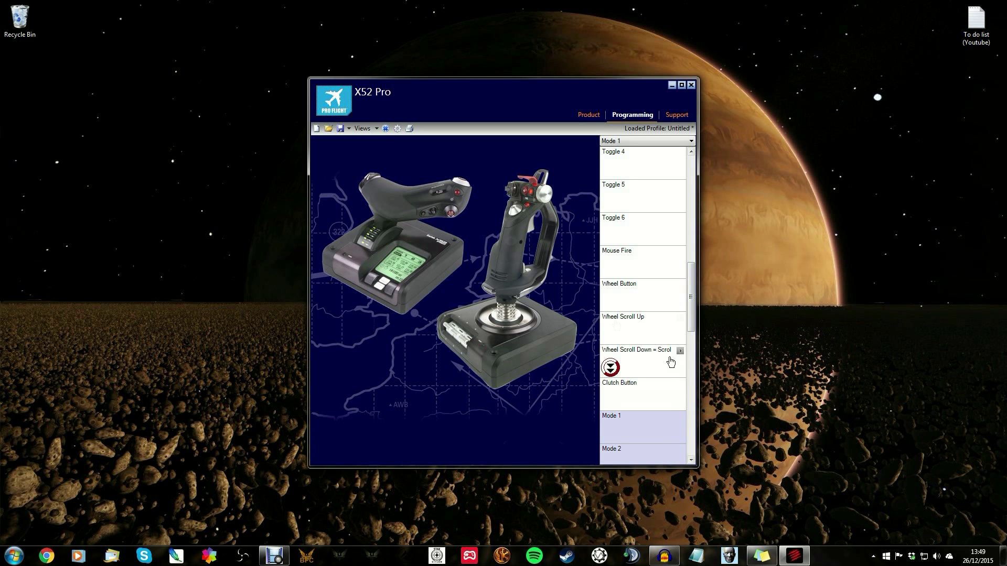
left_click(680, 351)
left_click(713, 474)
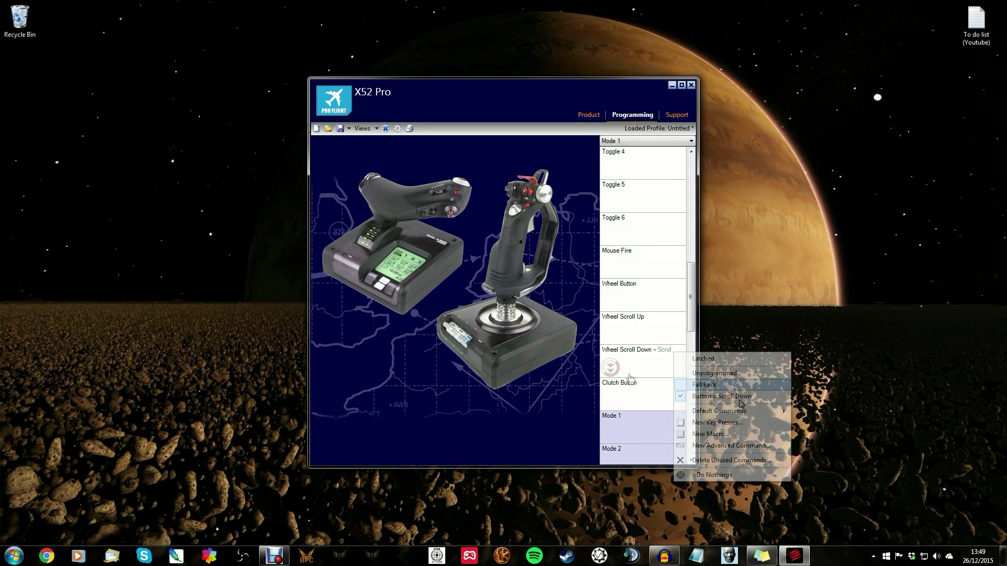
left_click(350, 129)
Try saving over Elite Dangerous.pr0 in profilesv3, then decline the overwrite and cancel
left_click(352, 154)
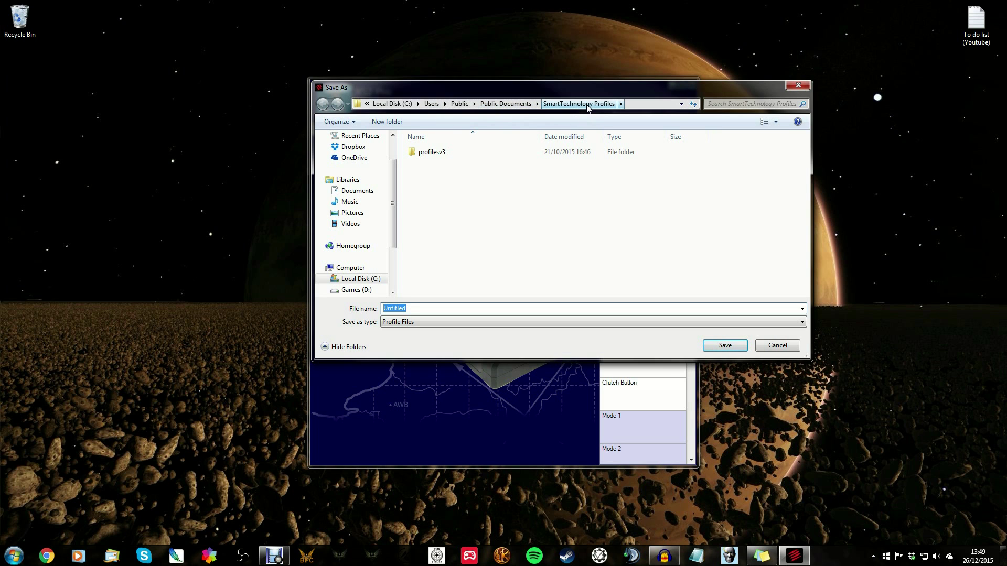
left_click(338, 121)
left_click(434, 160)
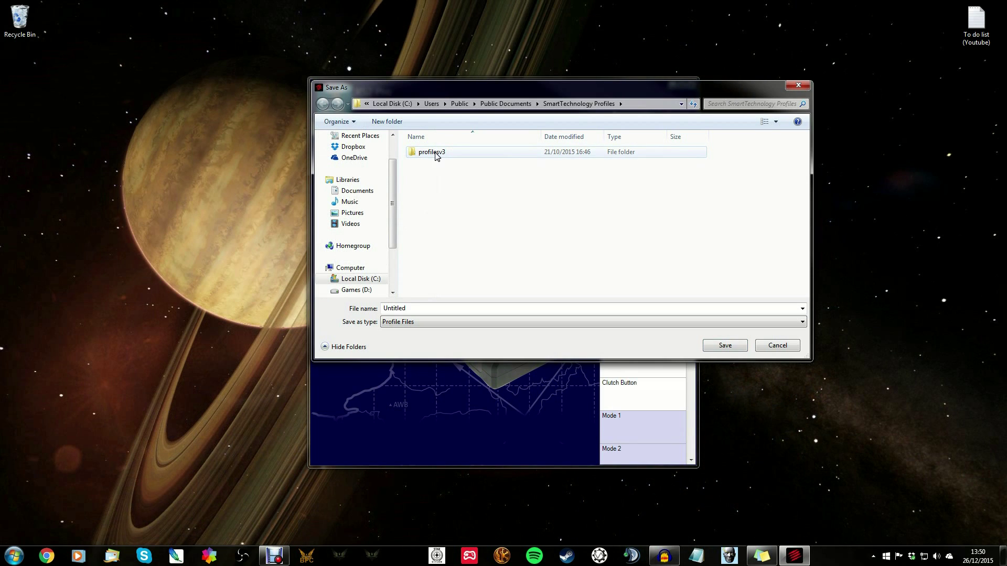
double_click(428, 155)
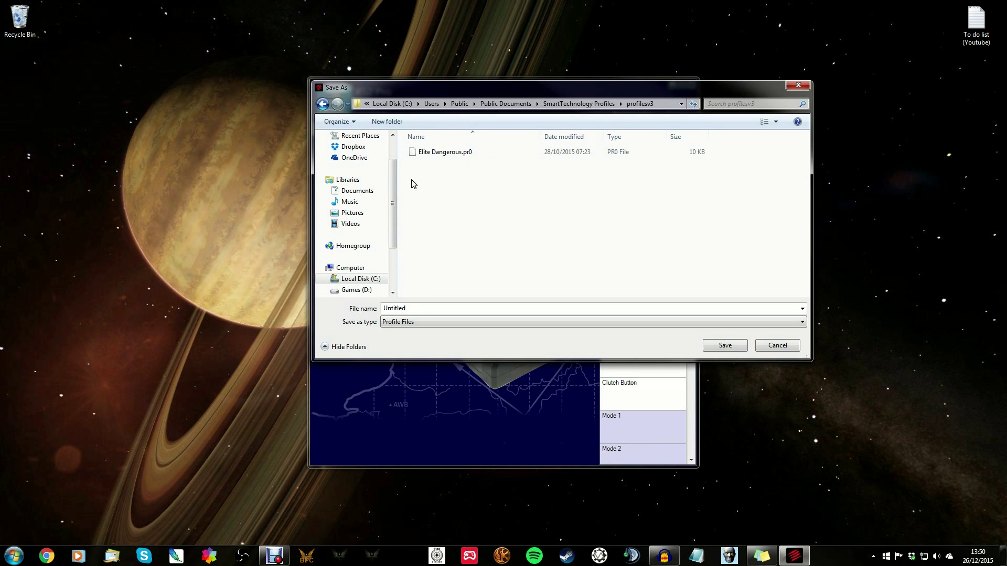
left_click(446, 152)
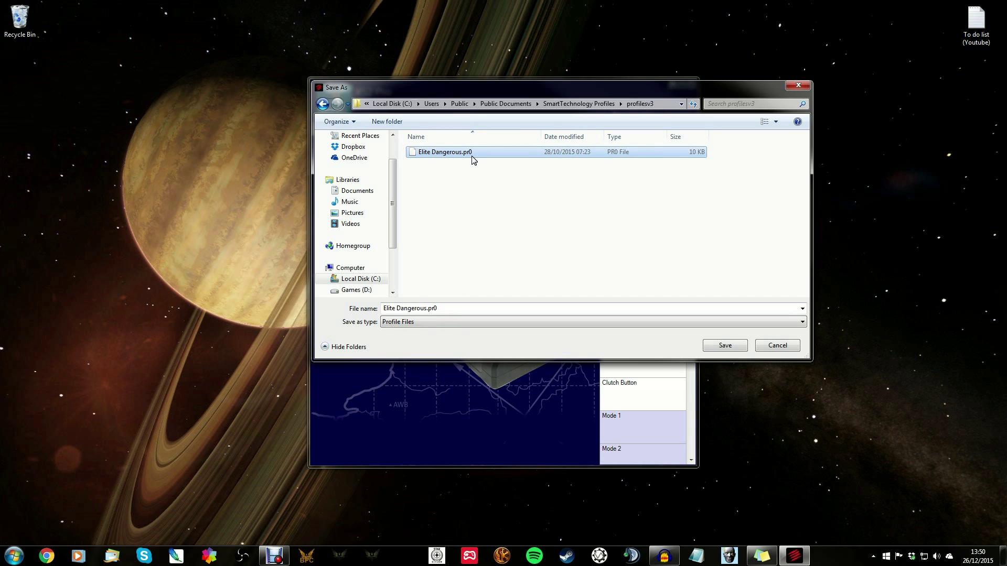
left_click(740, 346)
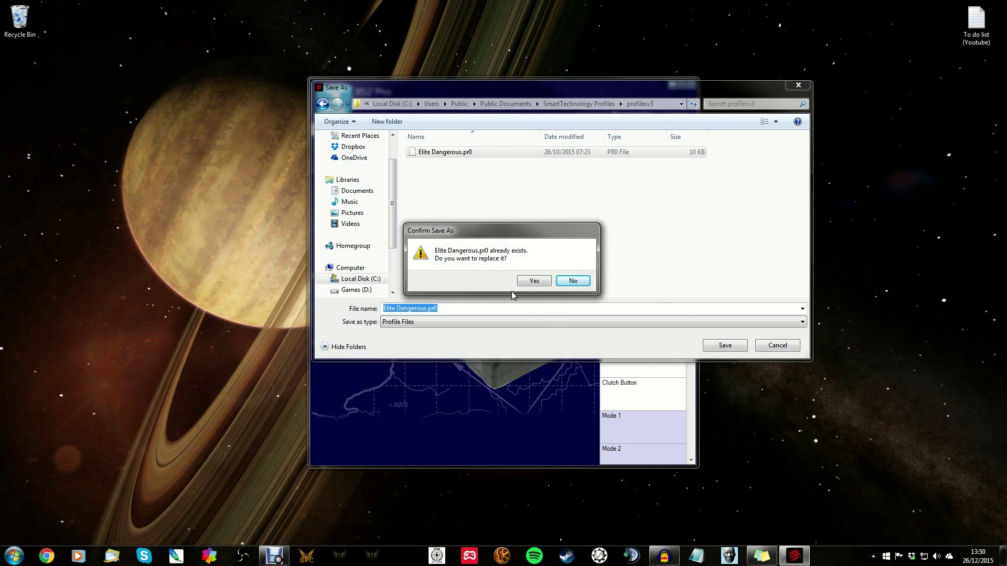
left_click(573, 282)
left_click(771, 346)
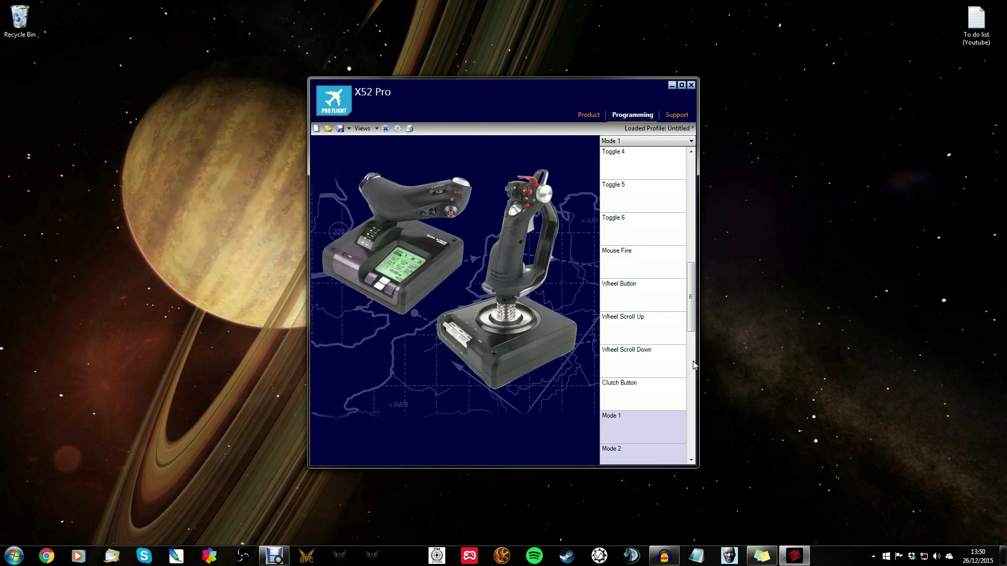
Close the Profile Editor without saving and load the profilesv3 Elite Dangerous profile onto the joystick
left_click(691, 85)
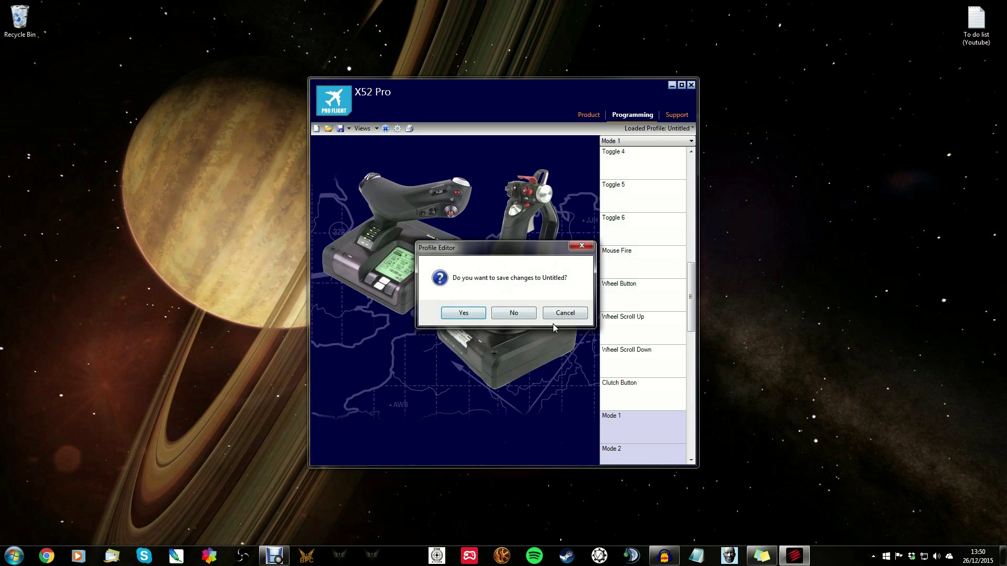
left_click(522, 314)
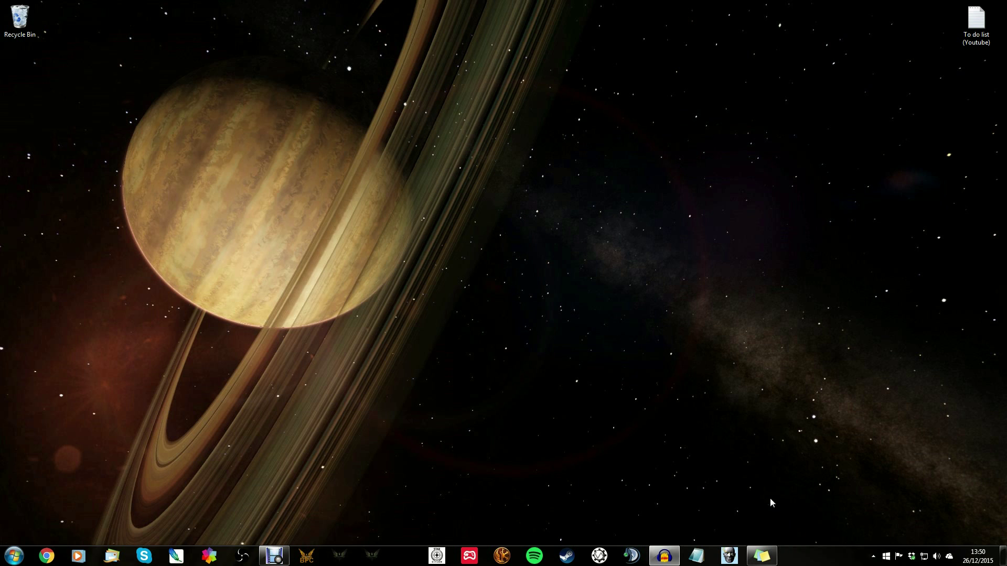
left_click(872, 556)
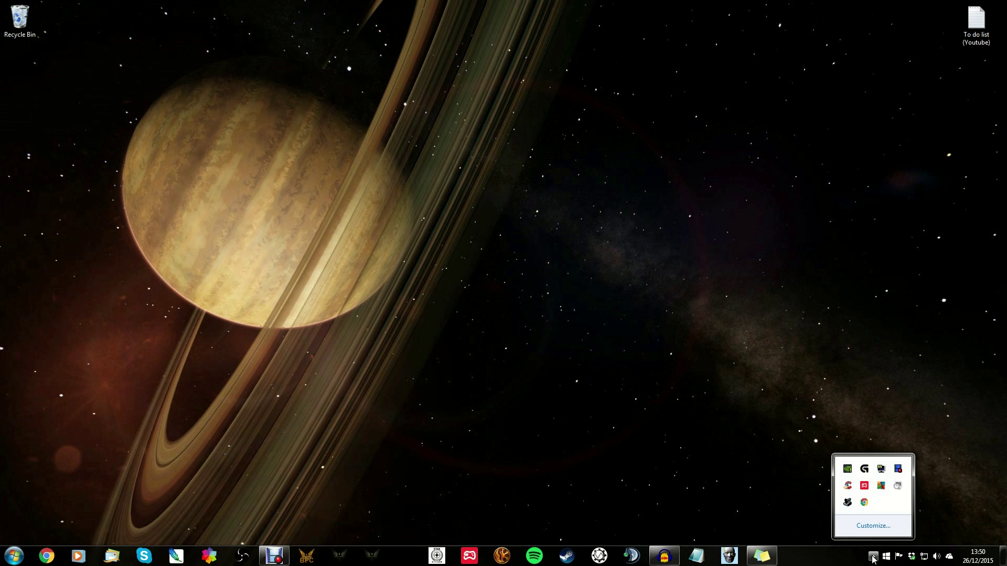
right_click(848, 503)
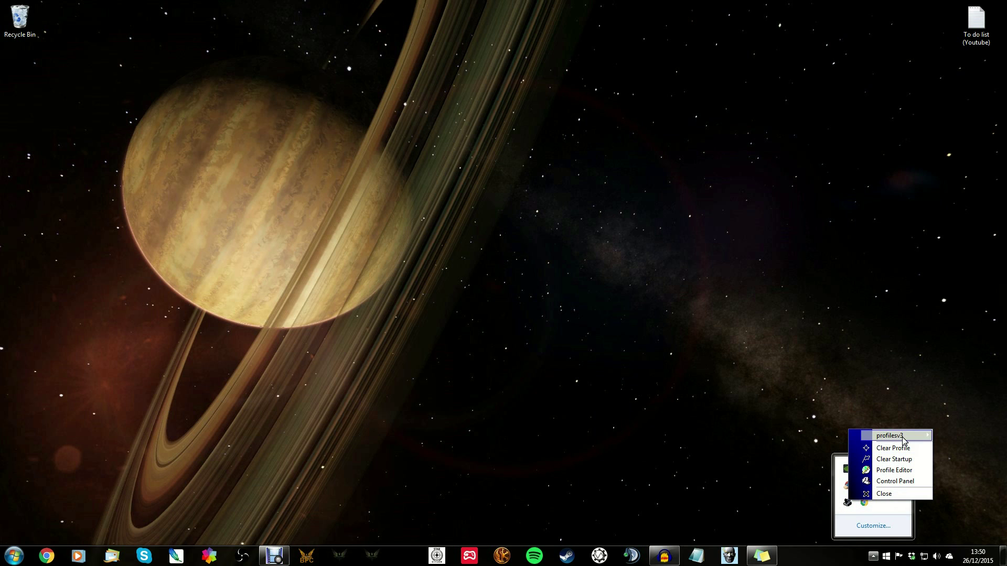
mouse_move(903, 439)
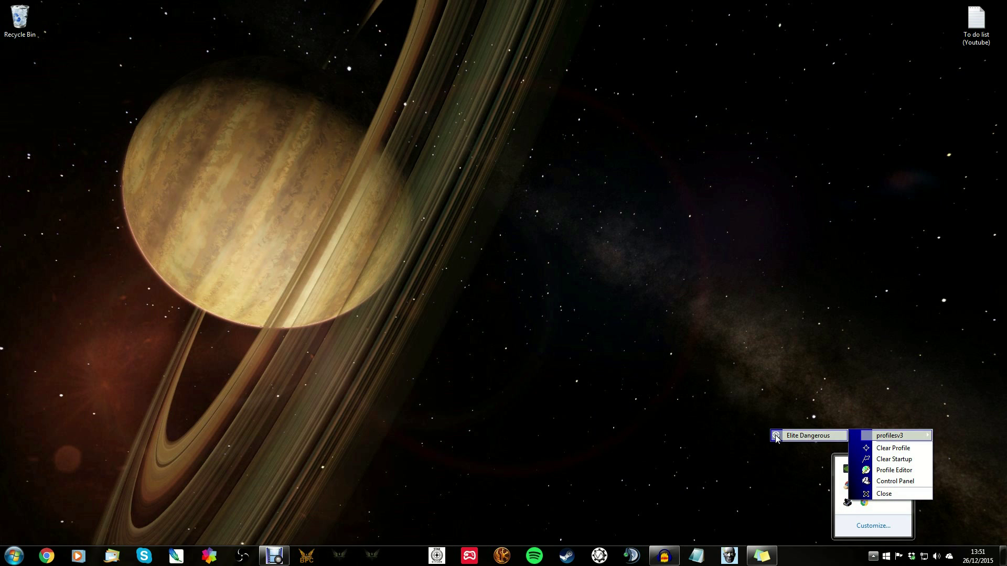
left_click(816, 438)
left_click(873, 557)
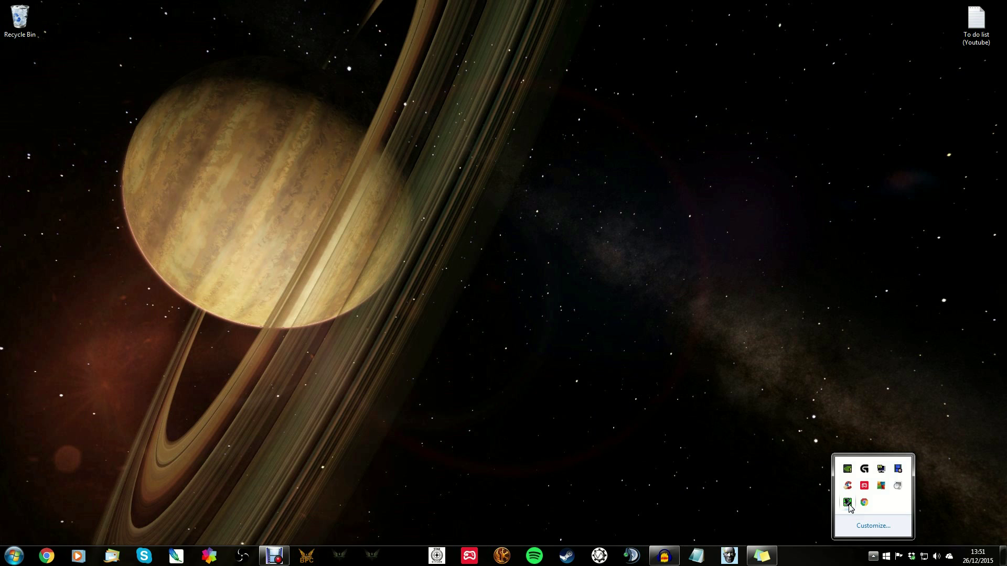
Open the X52 Pro Control Panel from the Saitek tray icon's menu
right_click(849, 502)
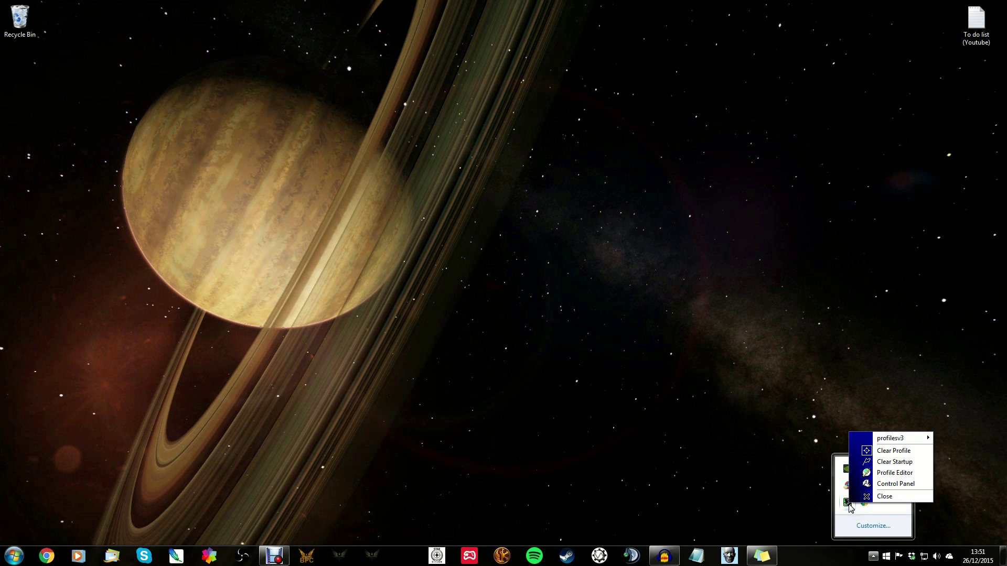
left_click(900, 485)
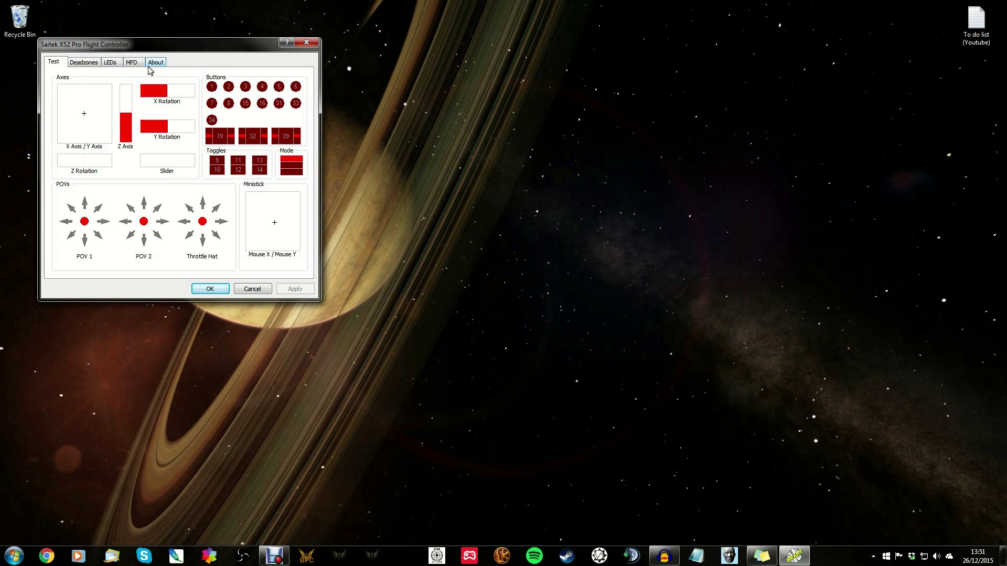
Show the Deadzones page and widen the Z Axis deadzone
left_click(93, 65)
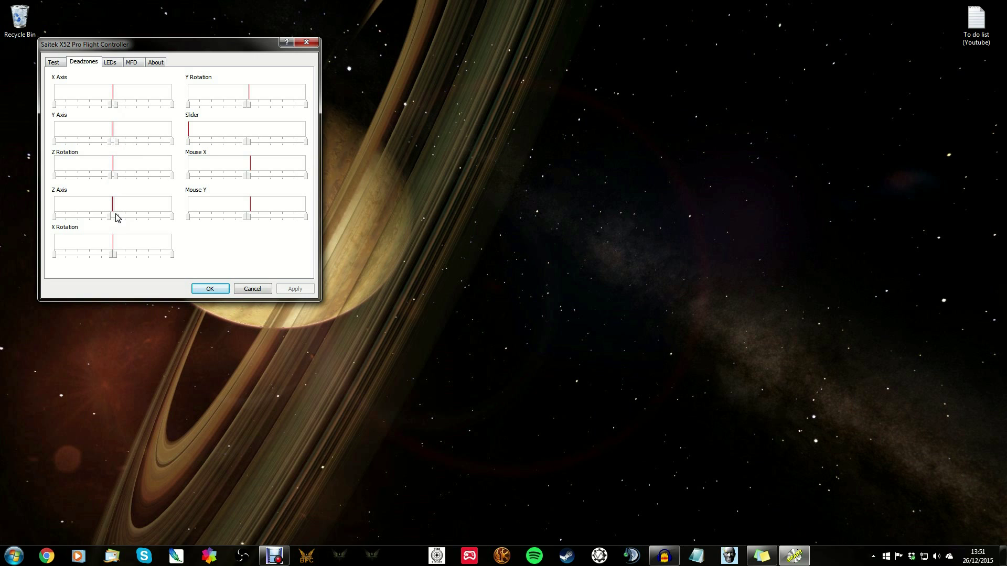
left_click_drag(112, 209, 106, 226)
Look through the LEDs, MFD and About pages, then return to the Test page
left_click(113, 63)
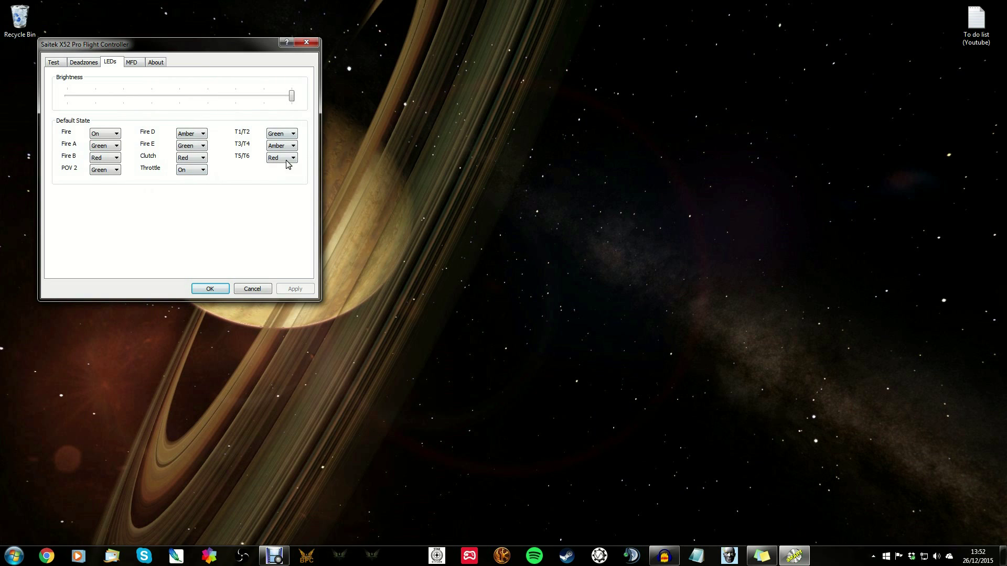
left_click(134, 65)
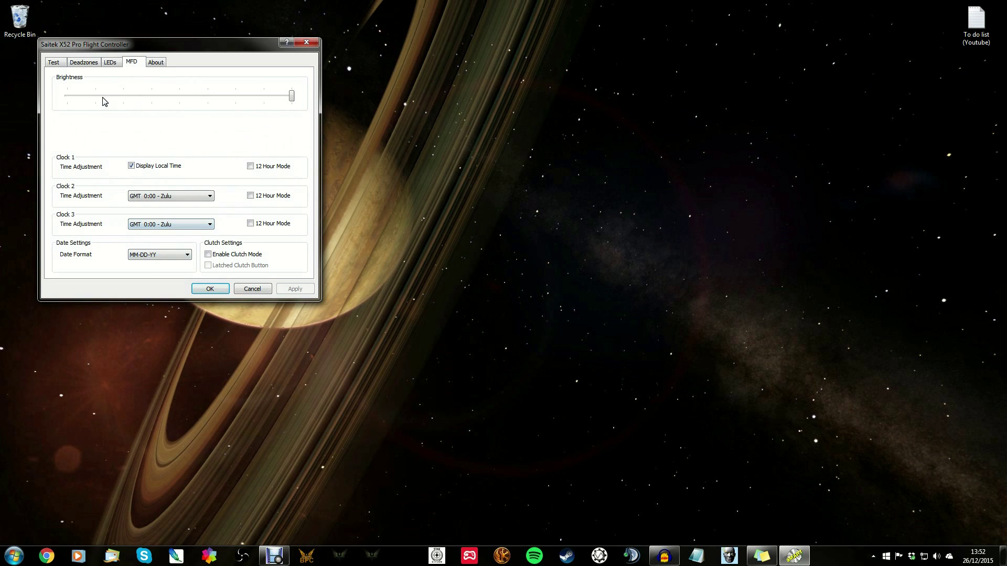
left_click(156, 64)
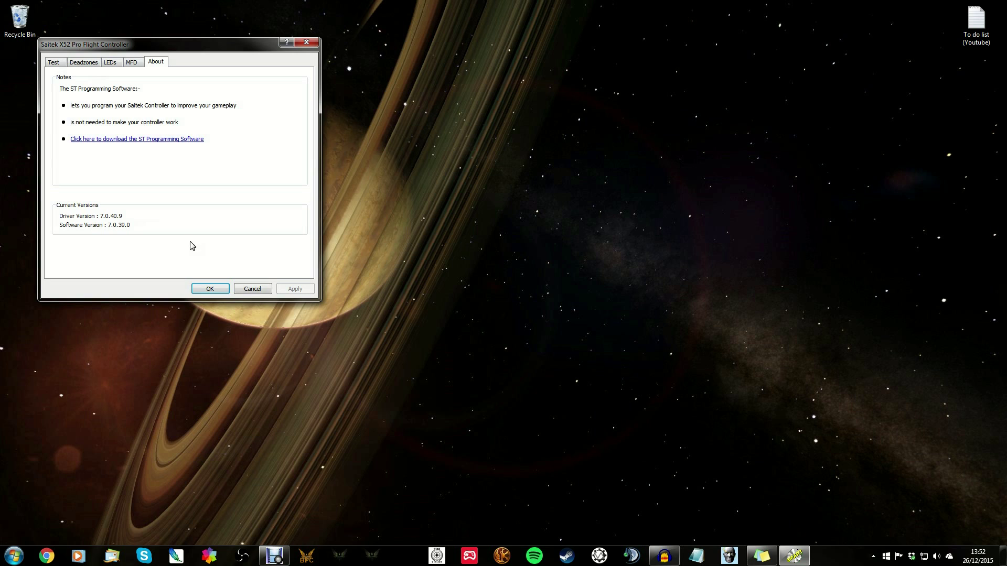
left_click(62, 66)
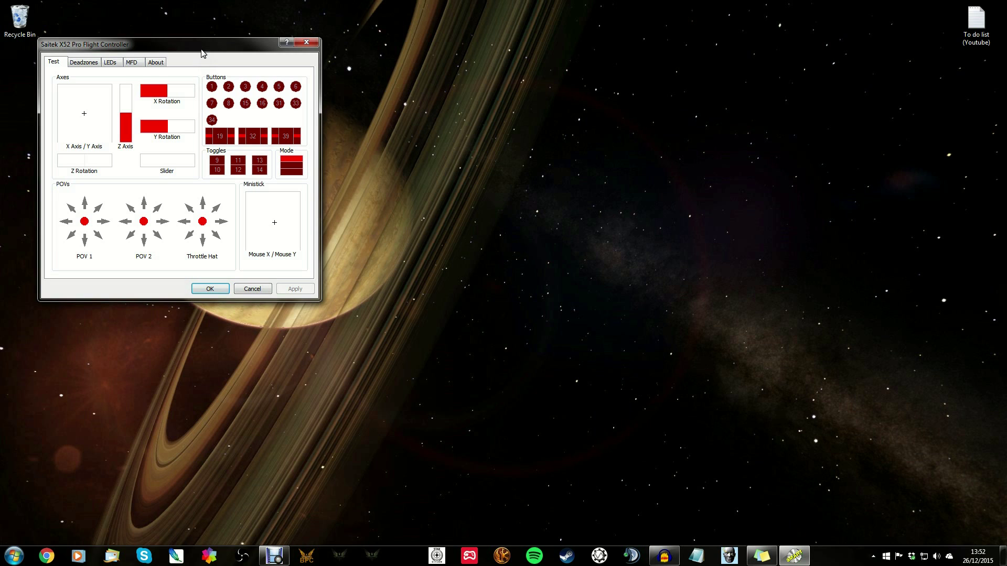
Bring up the Saitek tray icon's menu from the hidden icons, then dismiss it
left_click(873, 557)
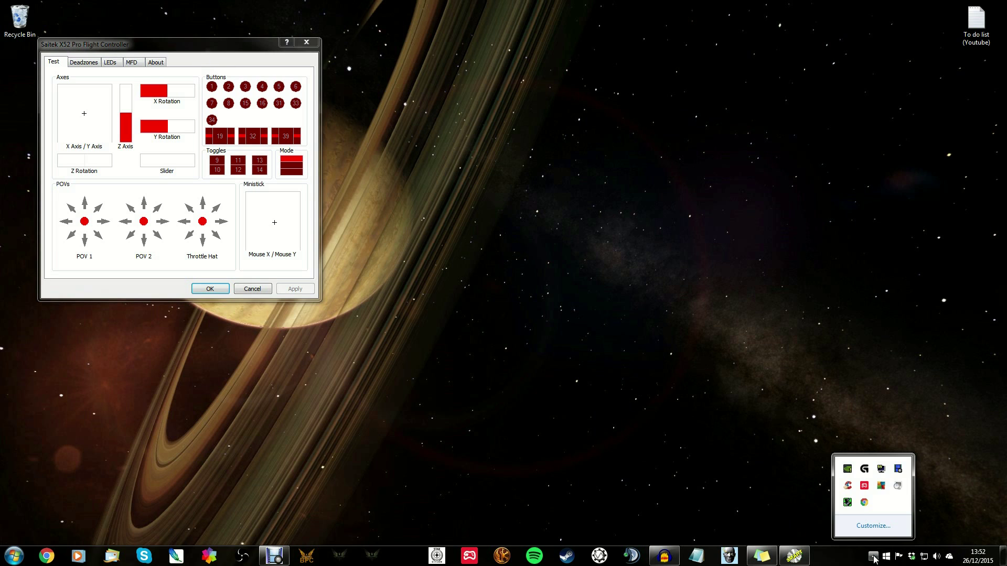
right_click(848, 503)
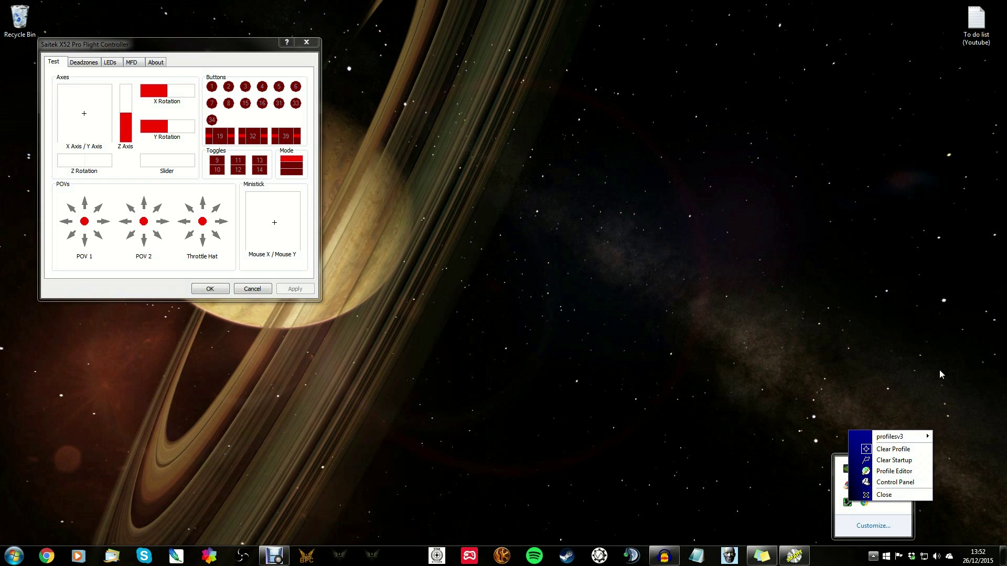
left_click(758, 253)
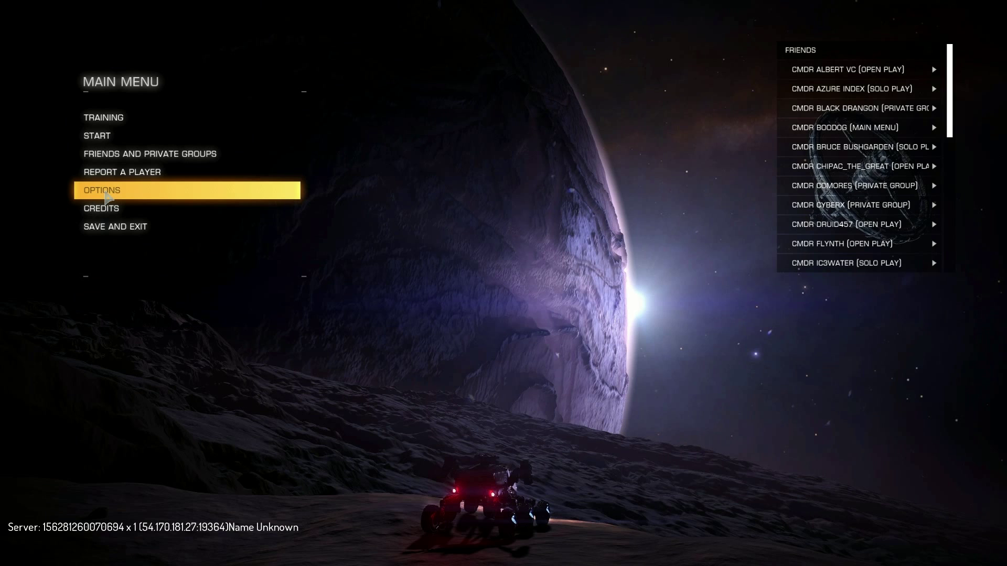
Go to Options > Controls and expand the bindings PRESETS list, currently set to Custom
left_click(108, 196)
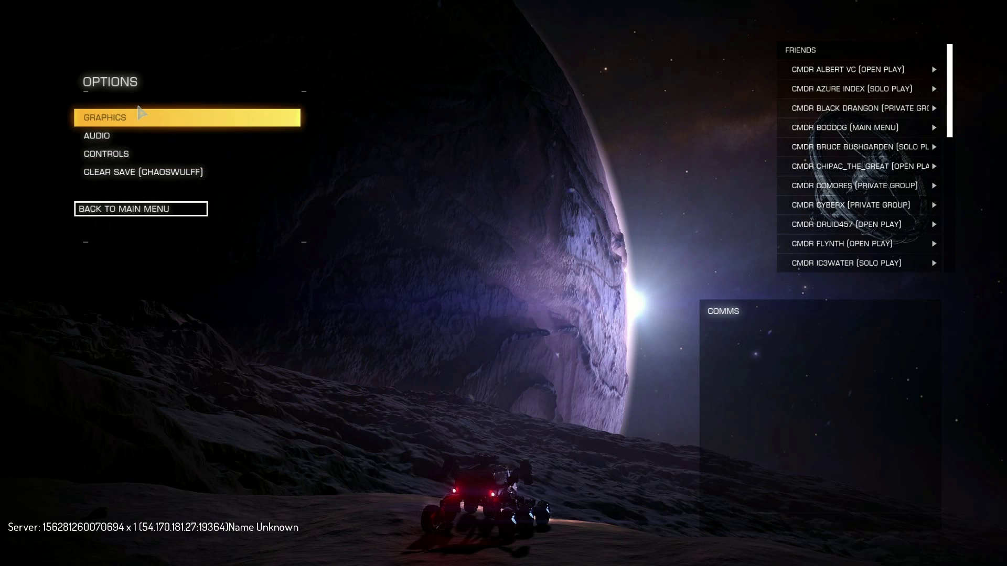
left_click(129, 157)
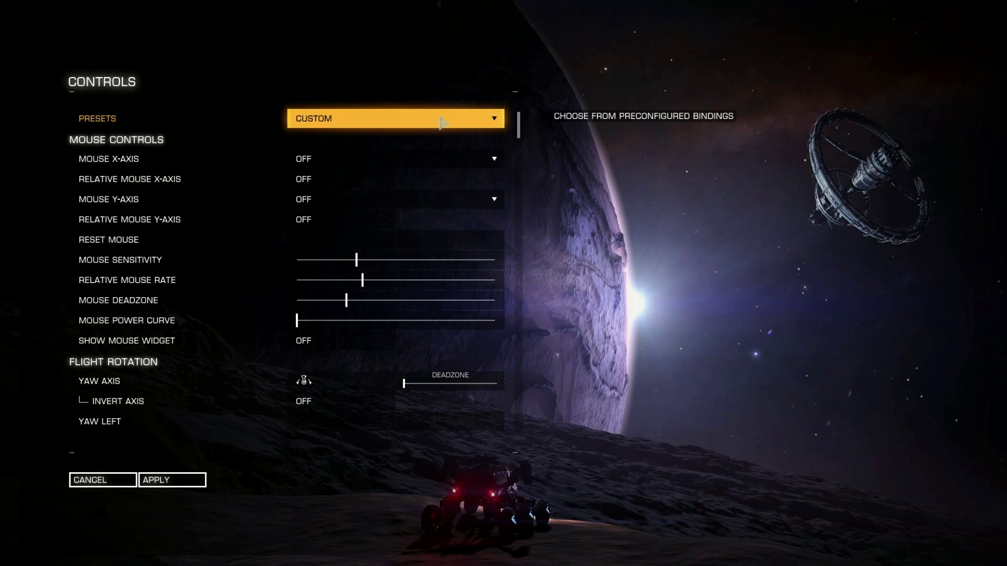
left_click(496, 119)
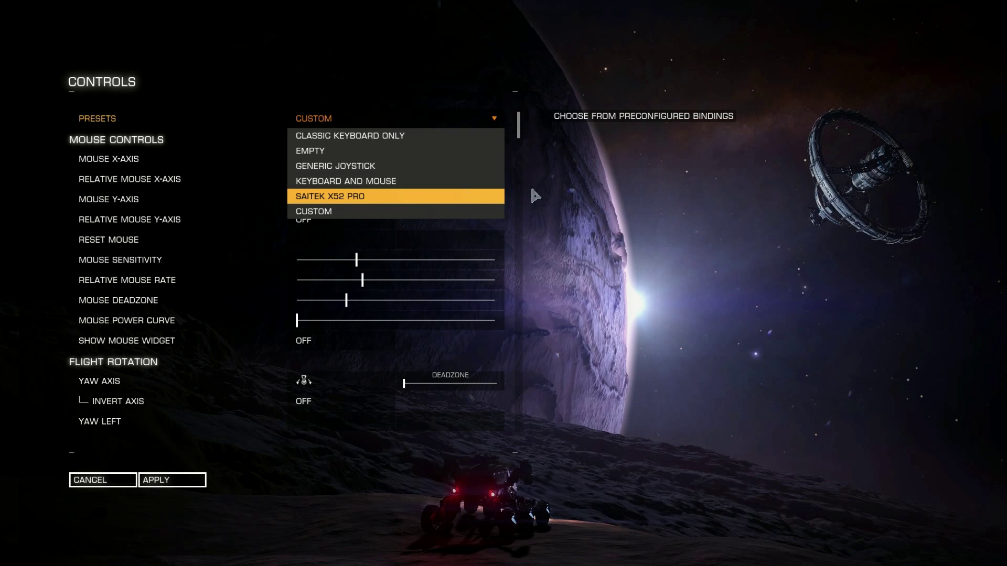
Switch the controls preset to SAITEK X52 PRO
left_click(356, 196)
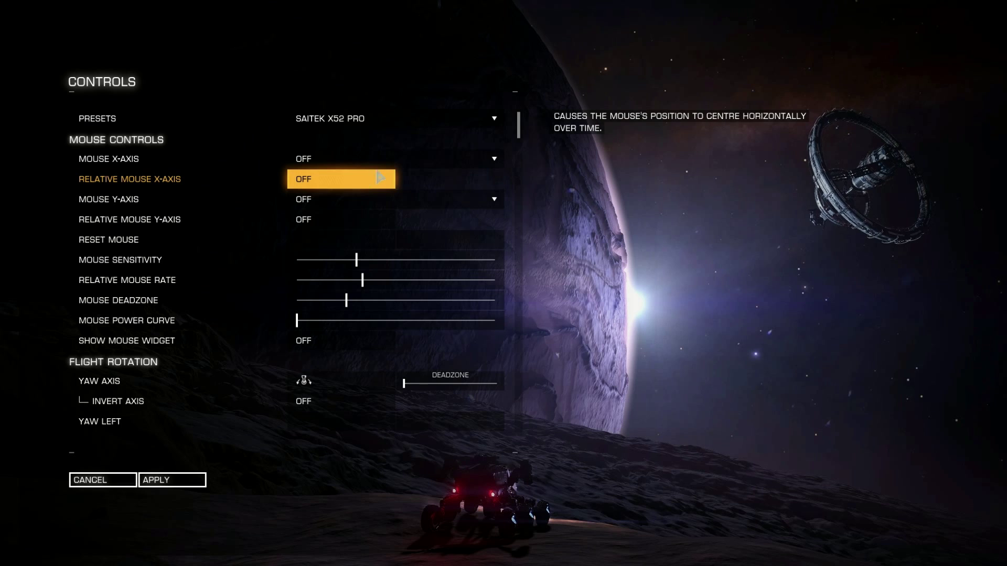
scroll(332, 209, "down", 5)
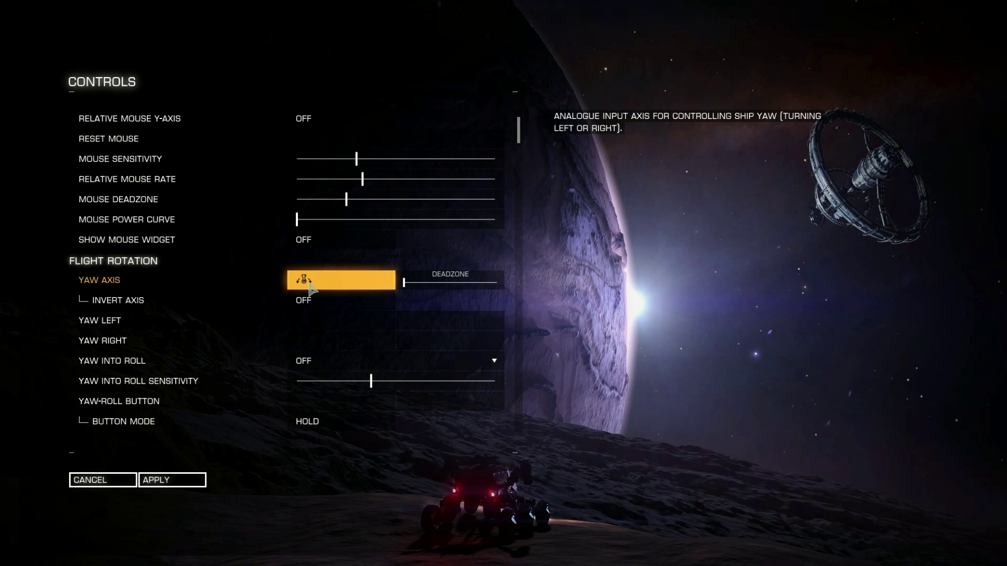
scroll(309, 288, "down", 1)
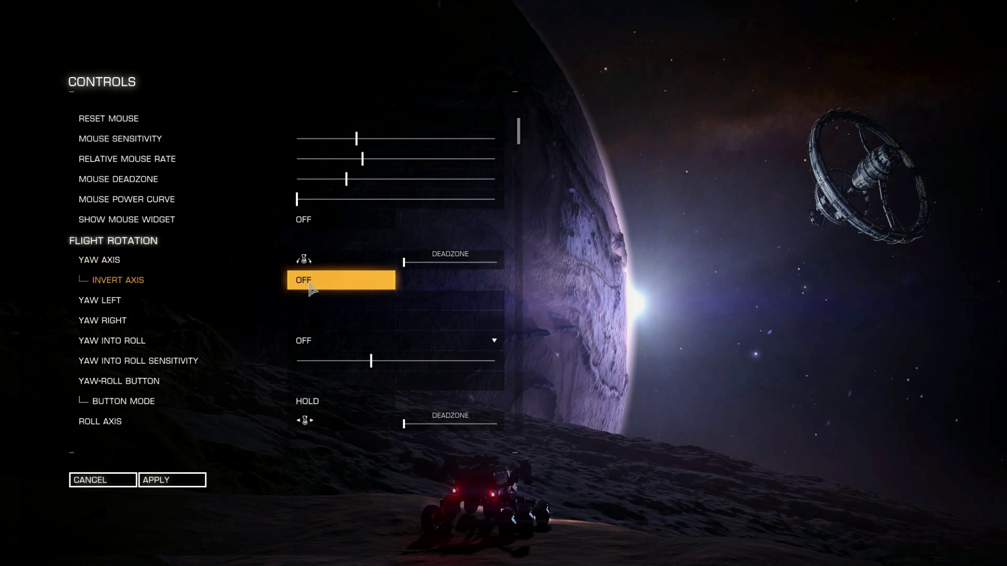
scroll(311, 289, "up", 1)
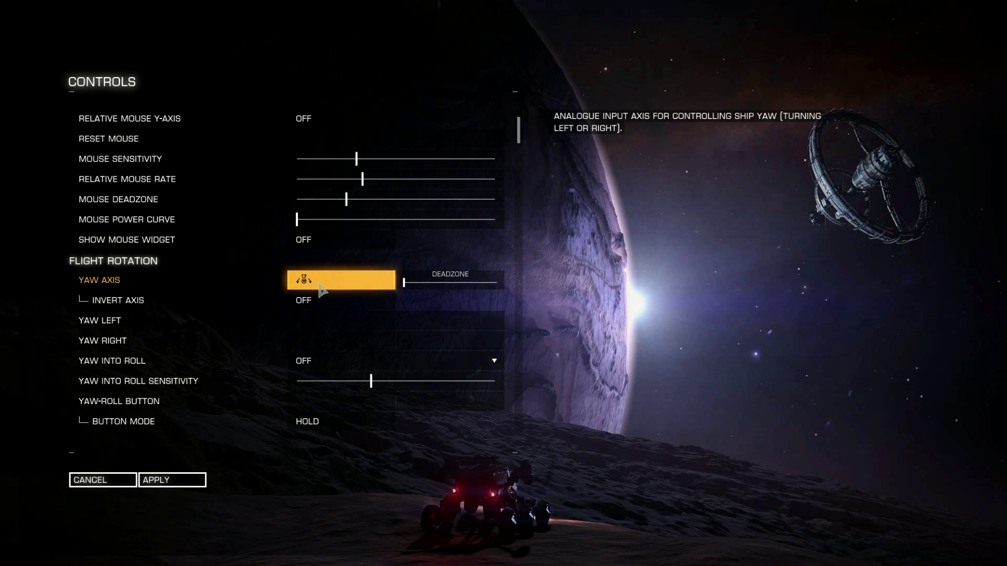
Review the rotation and Flight Thrust bindings down to the Flight Throttle section
scroll(315, 289, "down", 6)
scroll(321, 297, "down", 2)
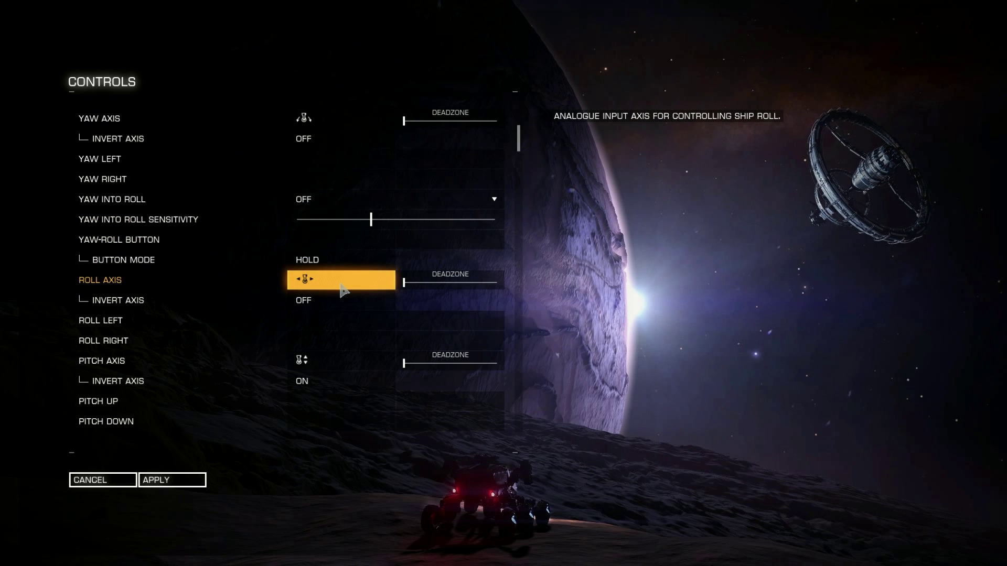
scroll(342, 290, "down", 3)
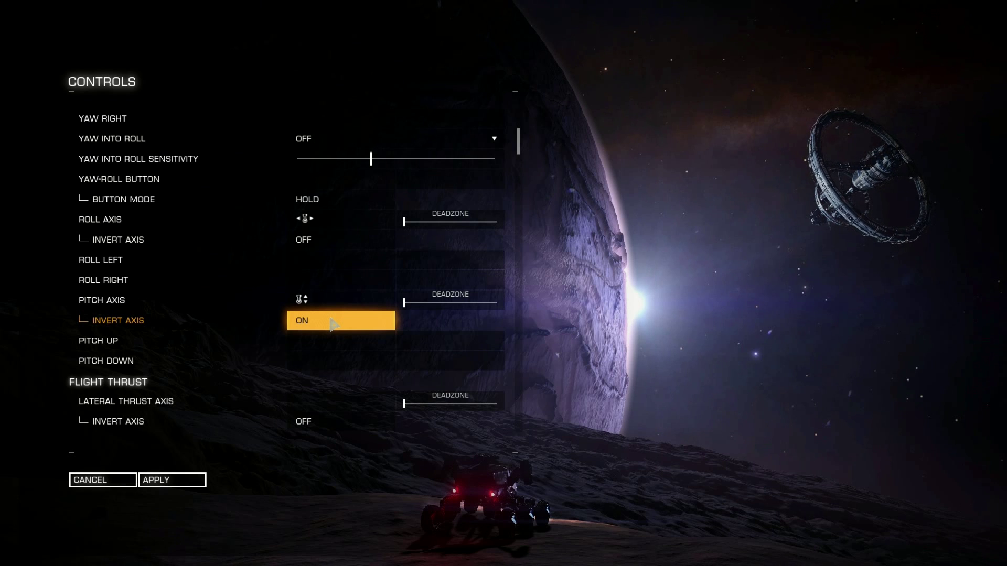
scroll(332, 324, "down", 7)
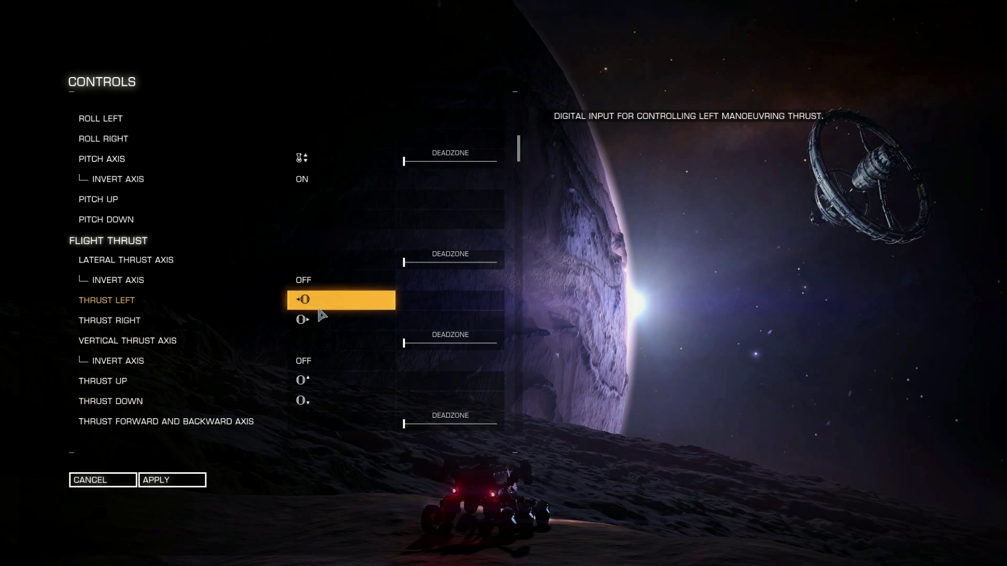
scroll(319, 341, "down", 5)
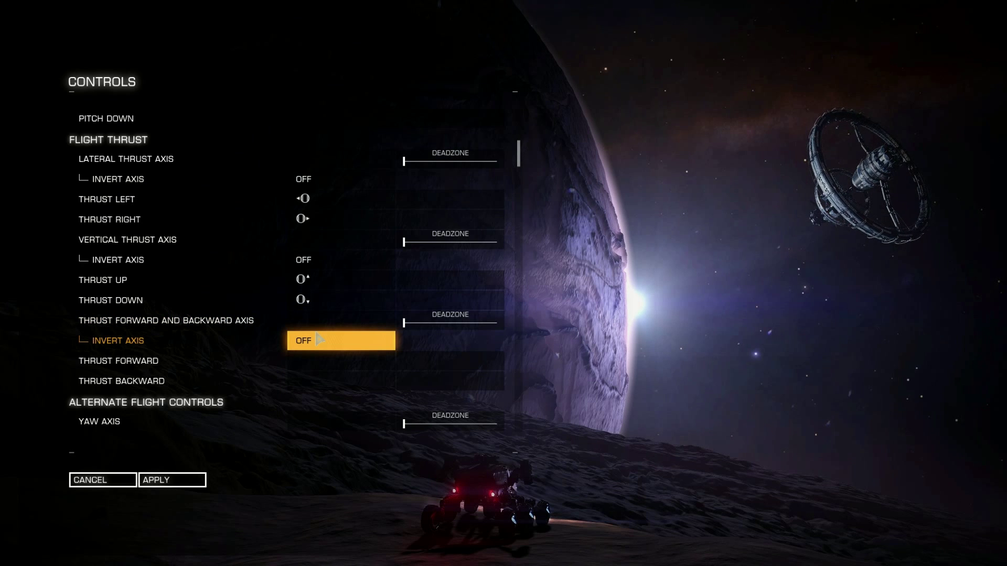
scroll(317, 338, "down", 11)
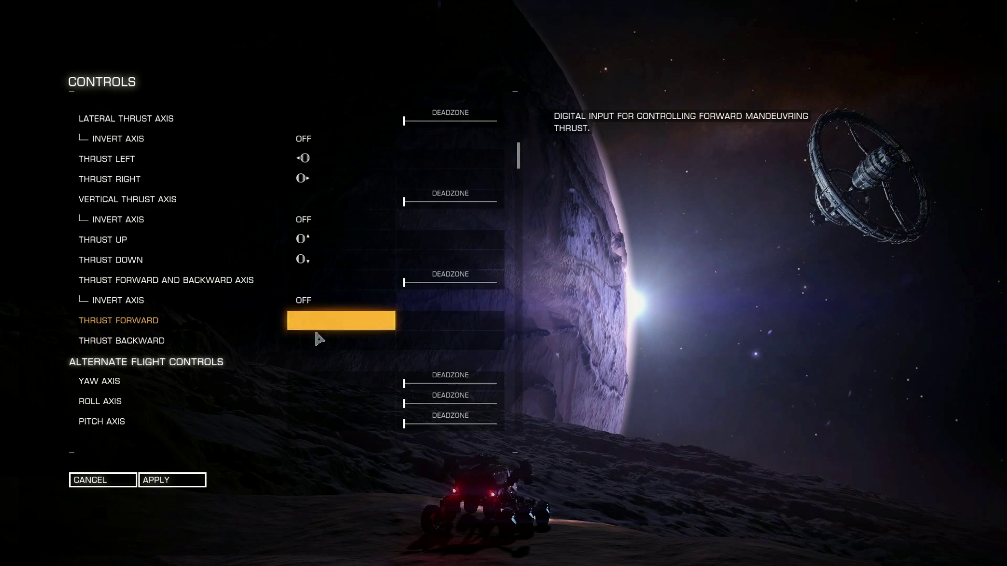
scroll(317, 334, "down", 5)
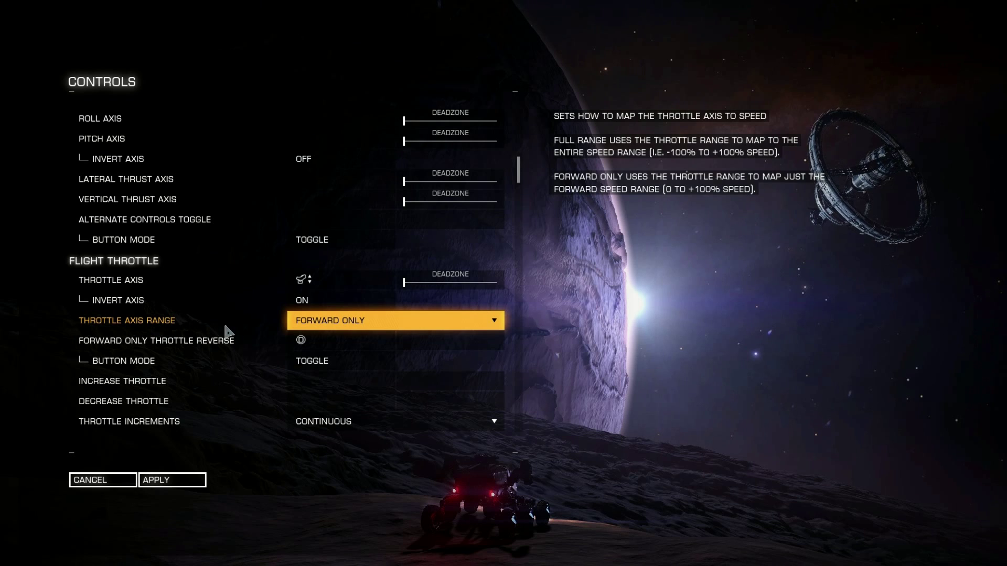
Change Throttle Axis Range from Forward Only to Full Range, then select Forward Only Throttle Reverse's binding
left_click(370, 325)
left_click(366, 335)
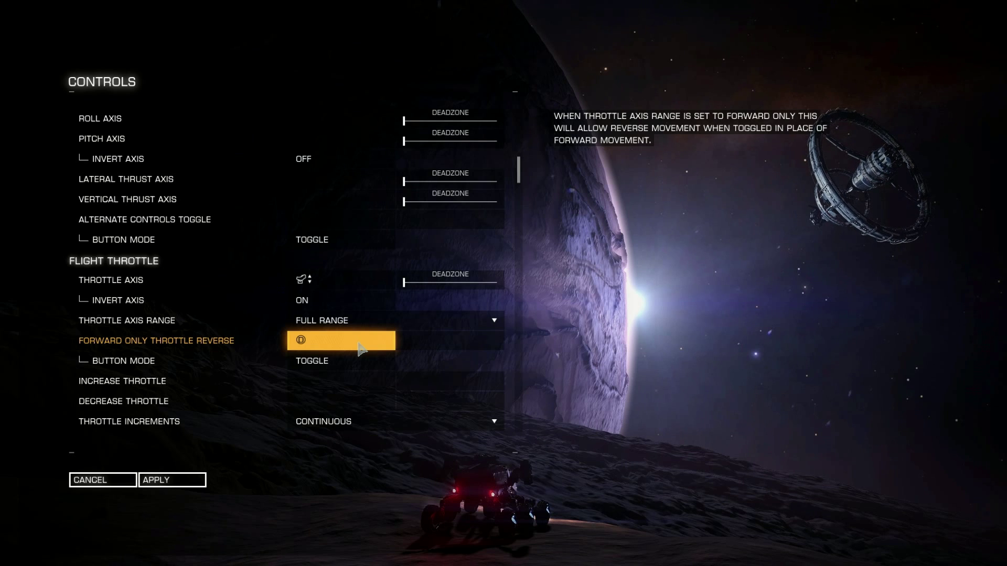
left_click(438, 320)
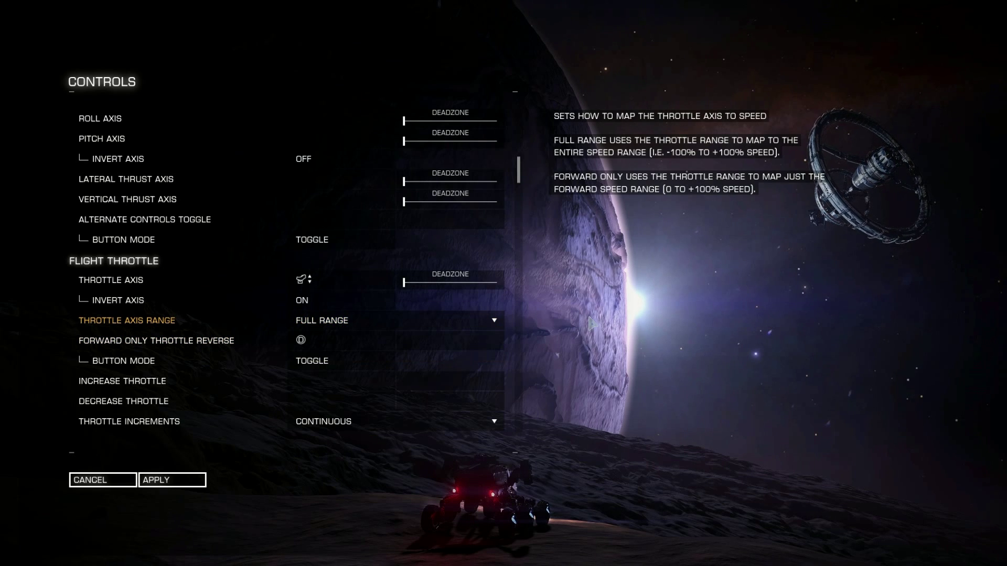
left_click(362, 344)
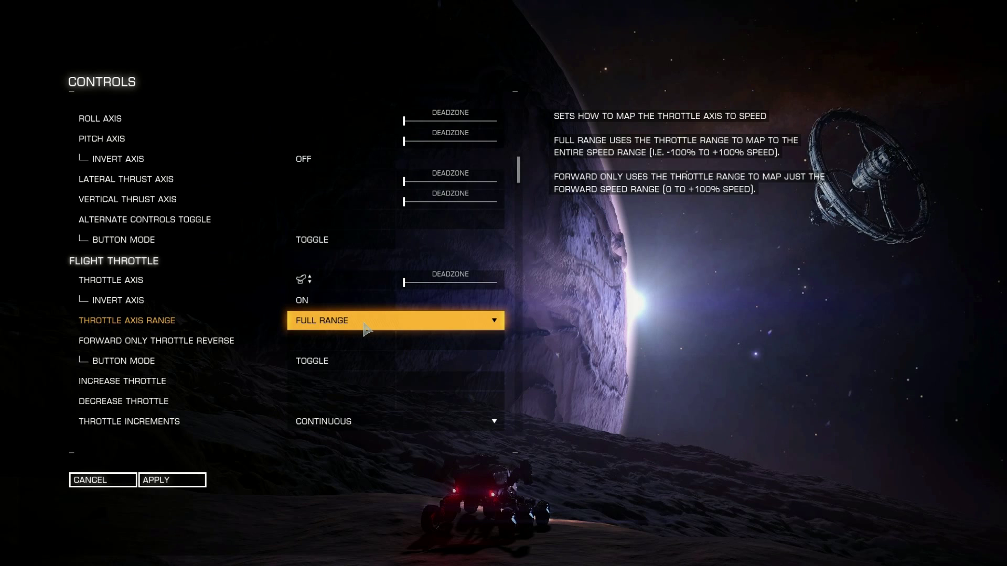
Under Flight Miscellaneous, change Toggle Flight Assist's button mode from Toggle to Hold
scroll(366, 330, "down", 15)
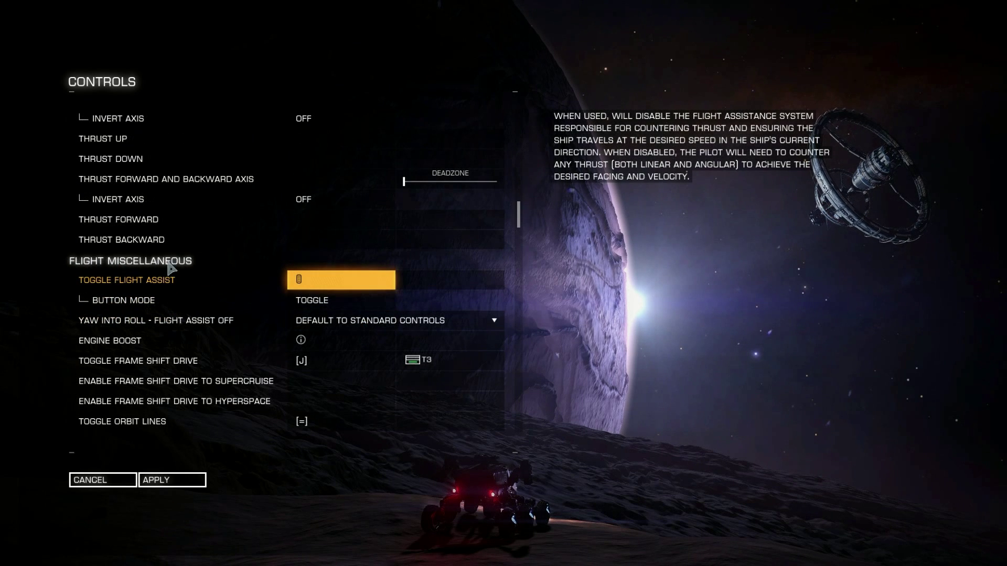
scroll(344, 254, "down", 1)
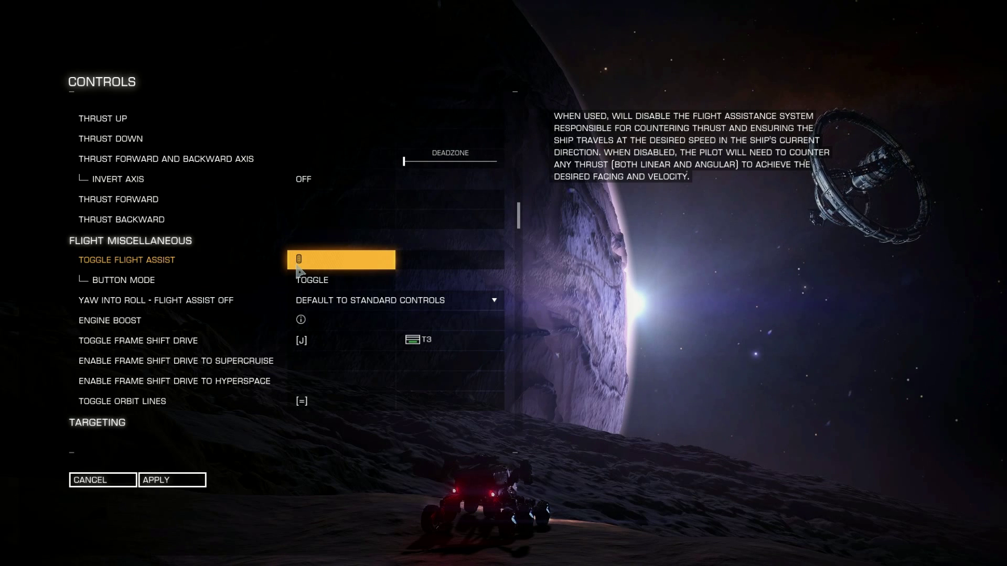
left_click(347, 285)
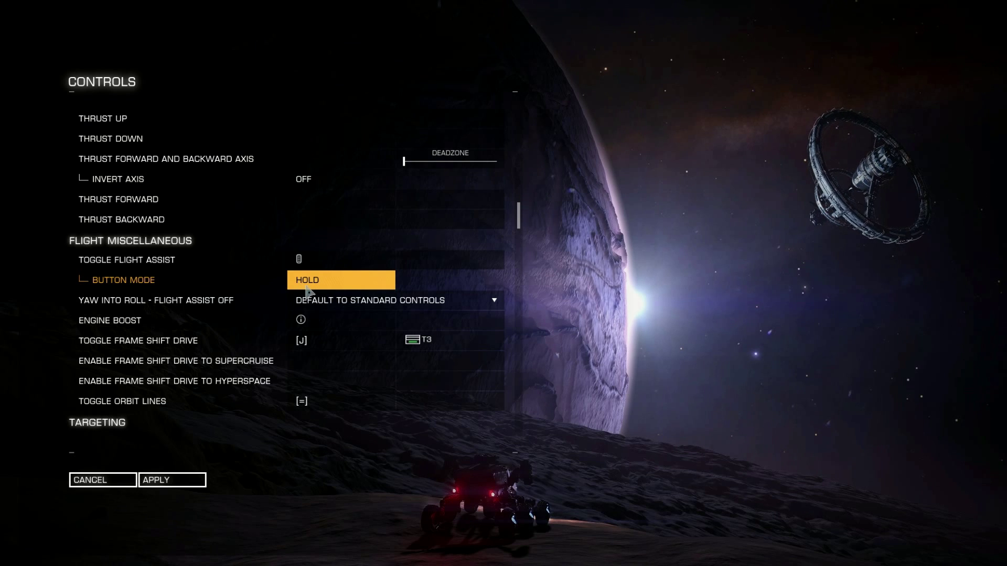
scroll(304, 288, "down", 1)
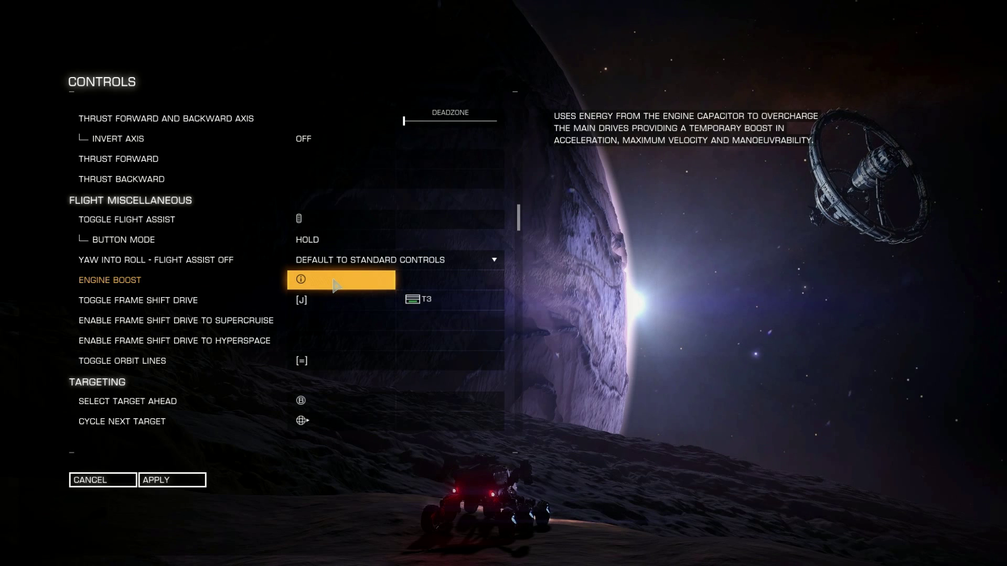
scroll(336, 286, "down", 3)
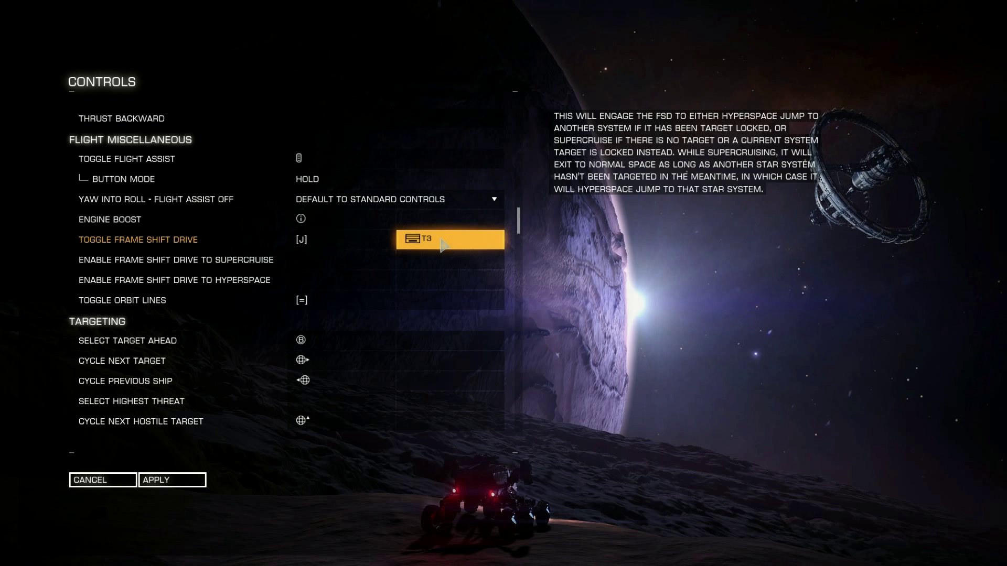
scroll(445, 239, "down", 5)
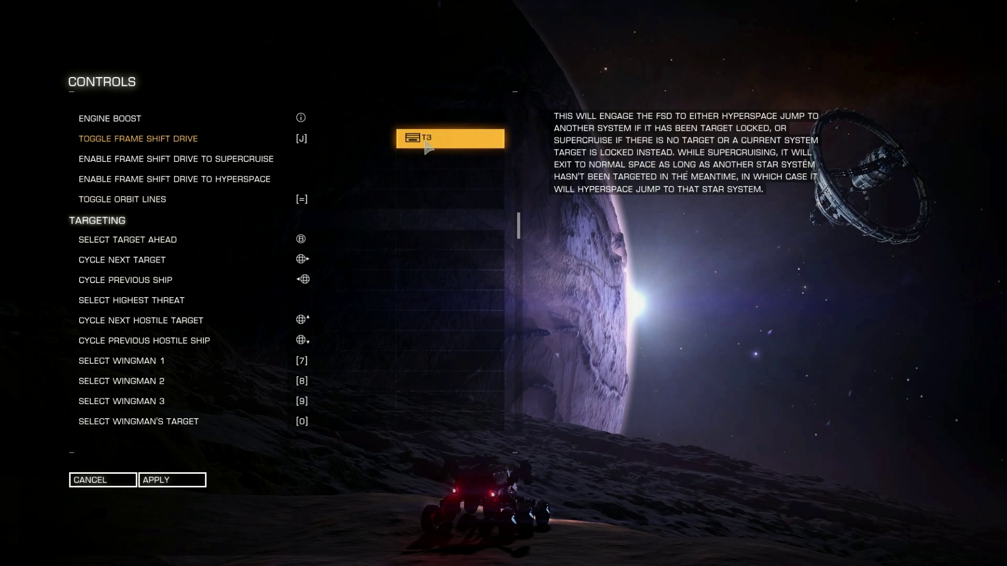
scroll(178, 239, "down", 1)
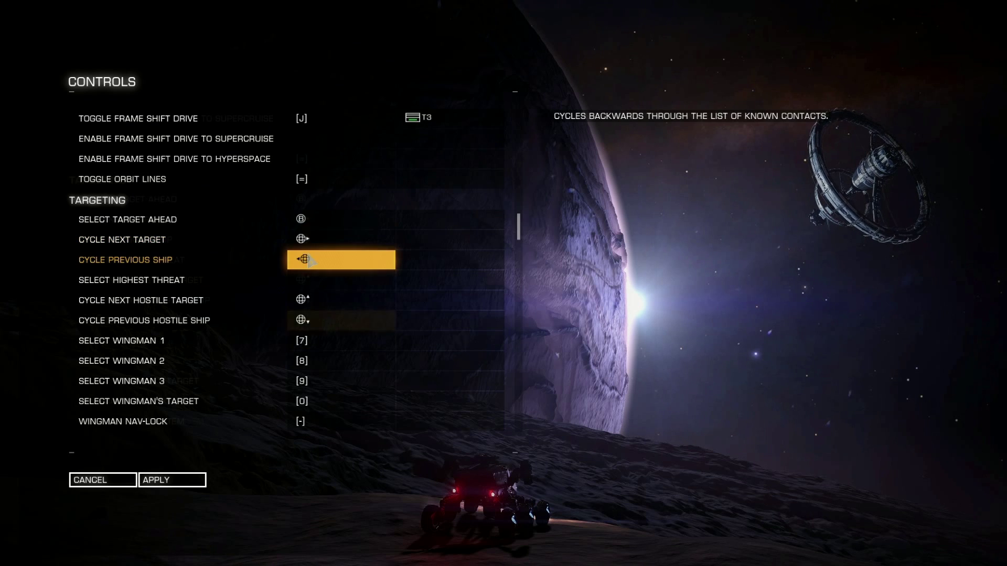
scroll(335, 273, "down", 1)
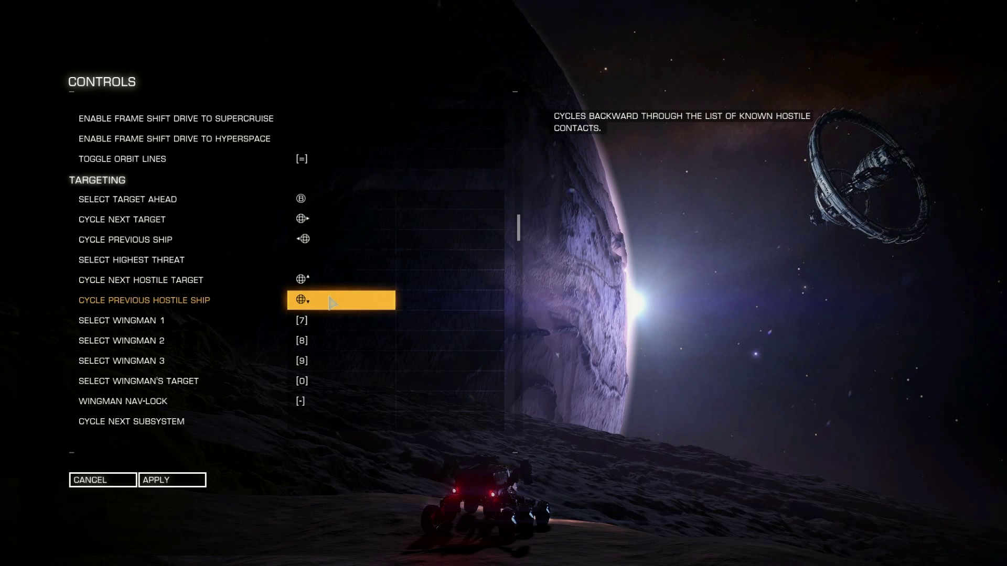
scroll(330, 304, "down", 6)
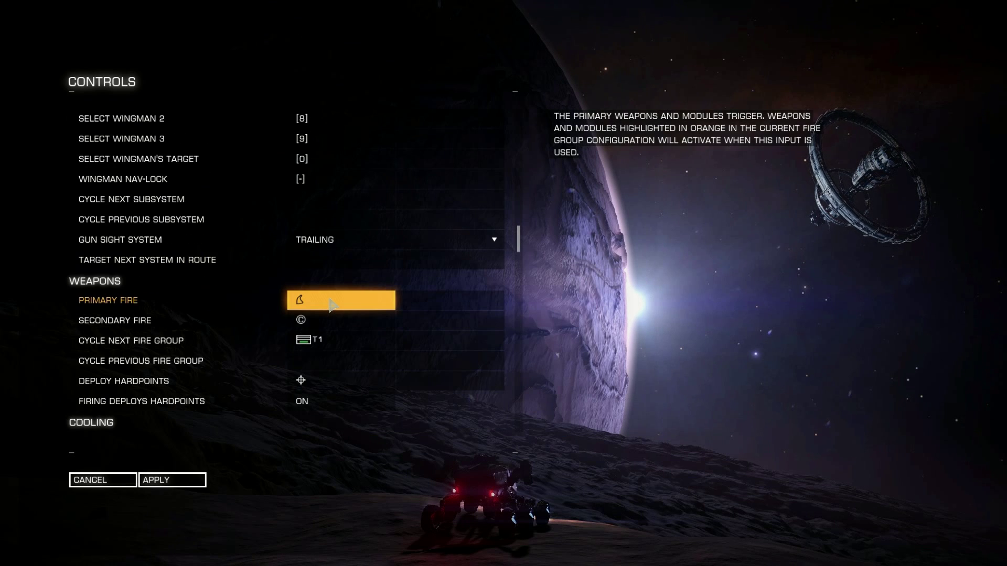
scroll(330, 304, "down", 1)
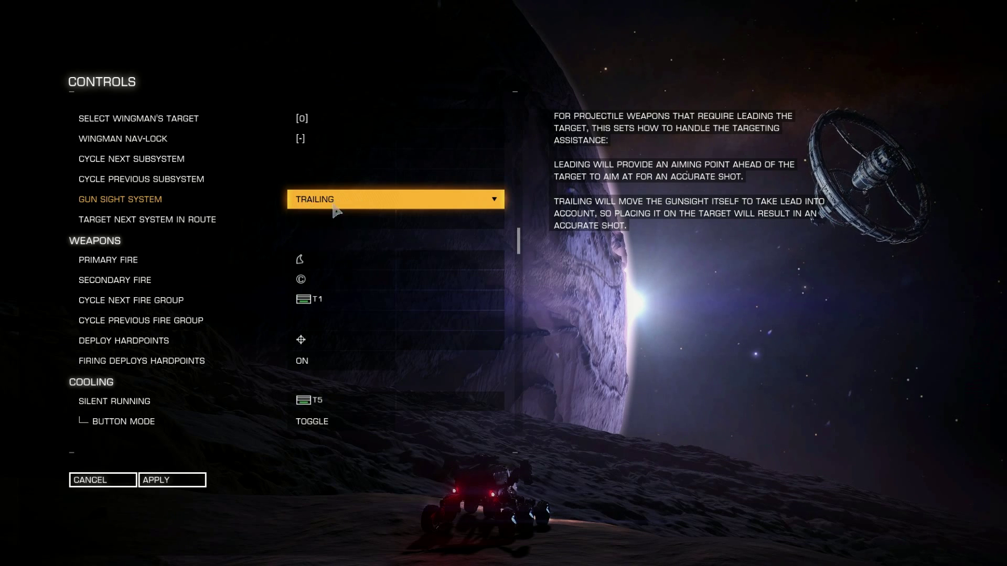
scroll(305, 207, "down", 4)
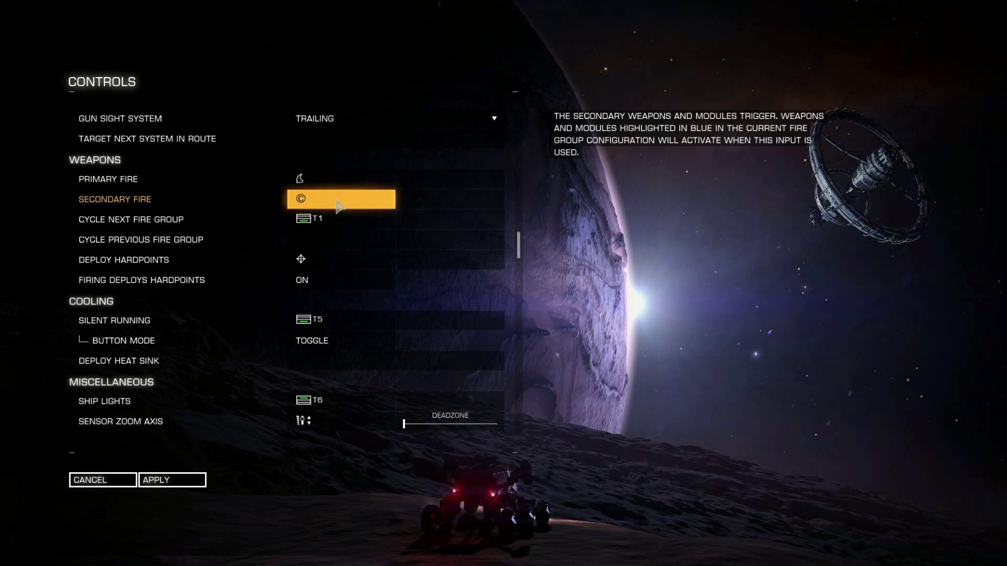
Rebind Cycle Next Fire Group from T1 to the joystick's circled-A button
left_click(325, 226)
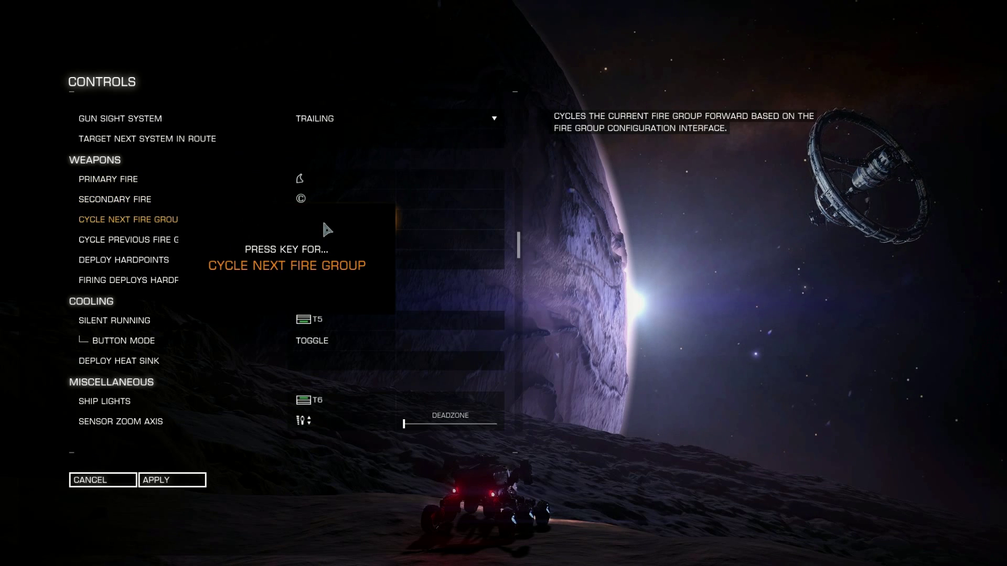
key("a")
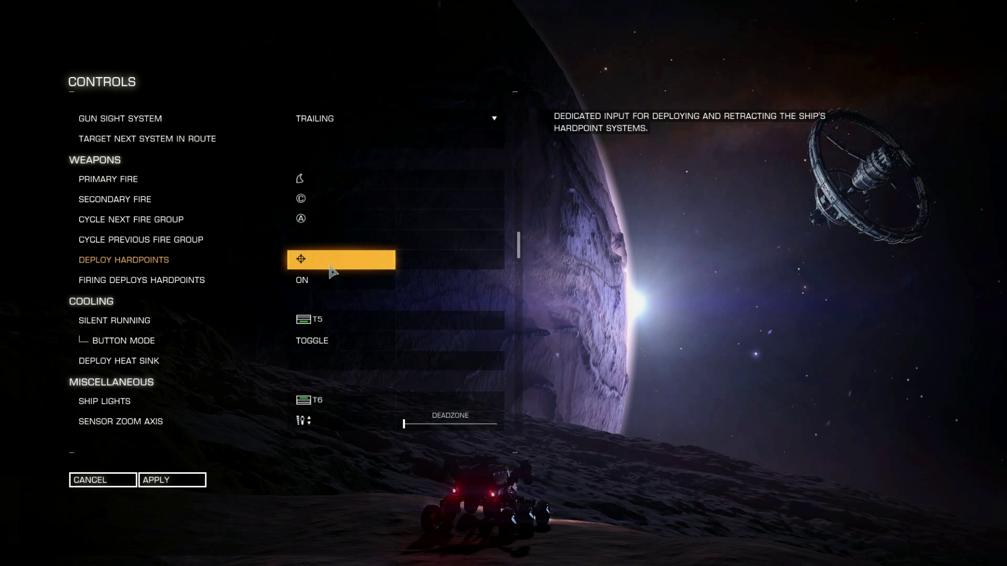
Bind Deploy Heat Sink under Cooling to X52 Pro button 16 ([X52PROB16])
scroll(335, 263, "down", 1)
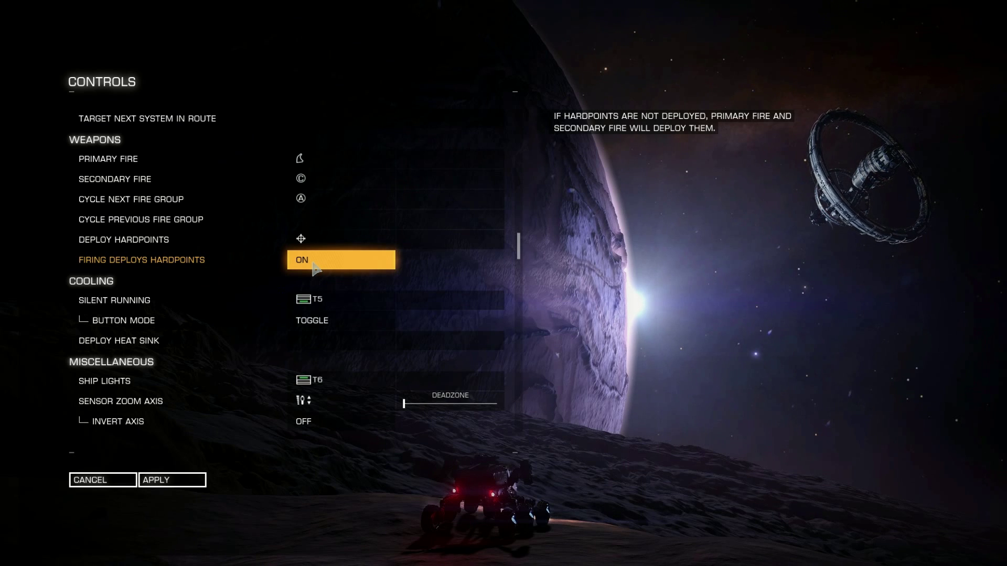
scroll(314, 268, "down", 3)
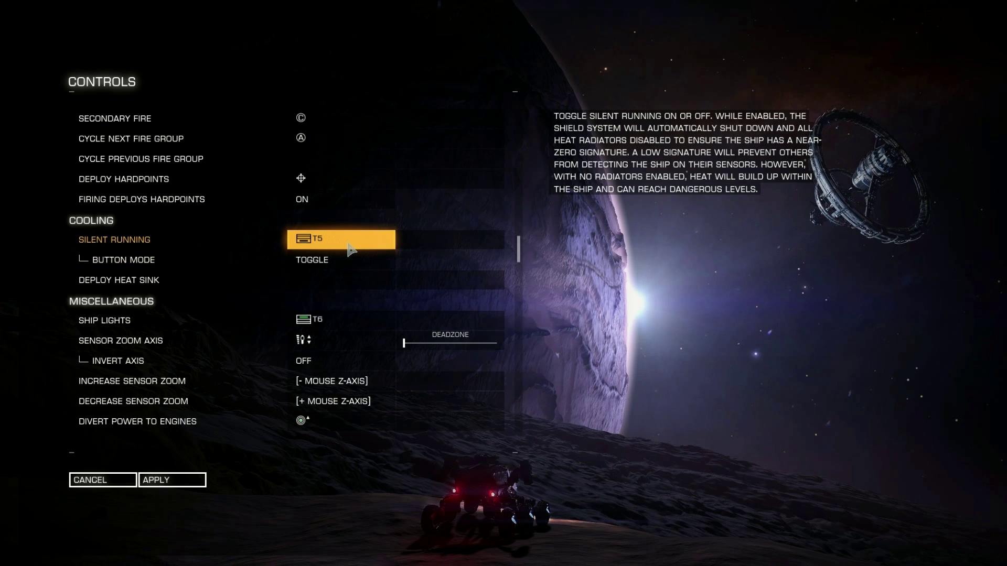
scroll(336, 245, "down", 2)
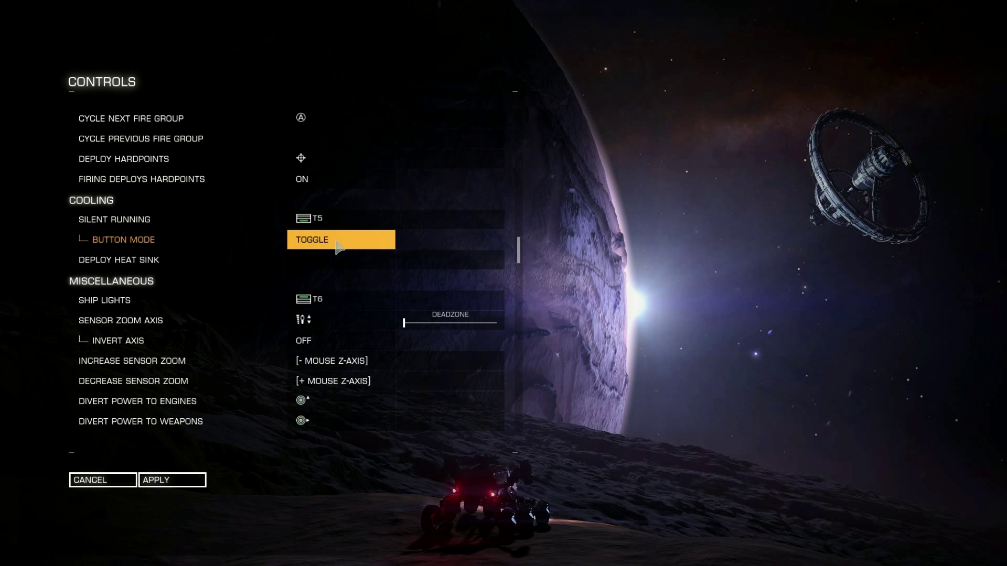
left_click(321, 242)
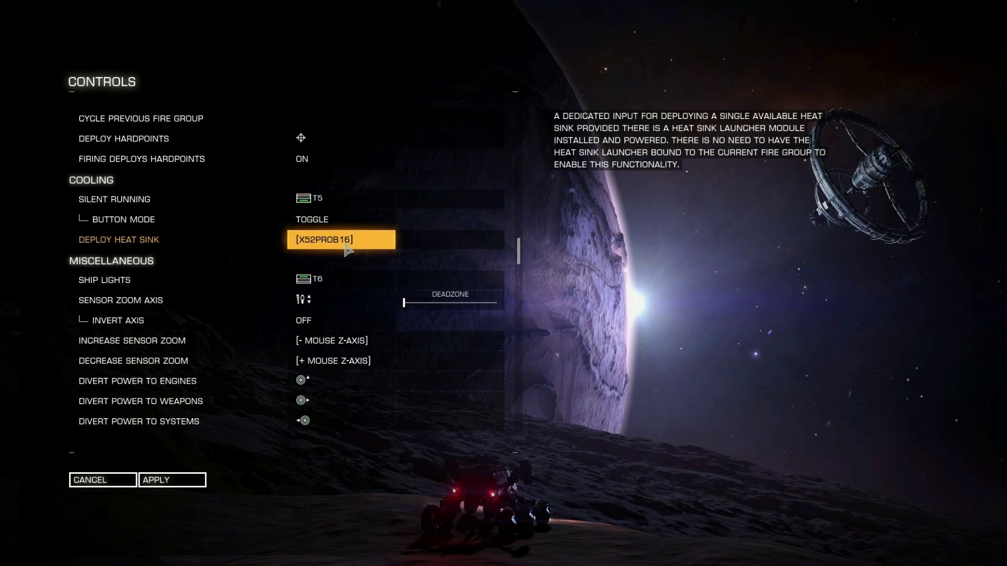
scroll(346, 249, "down", 3)
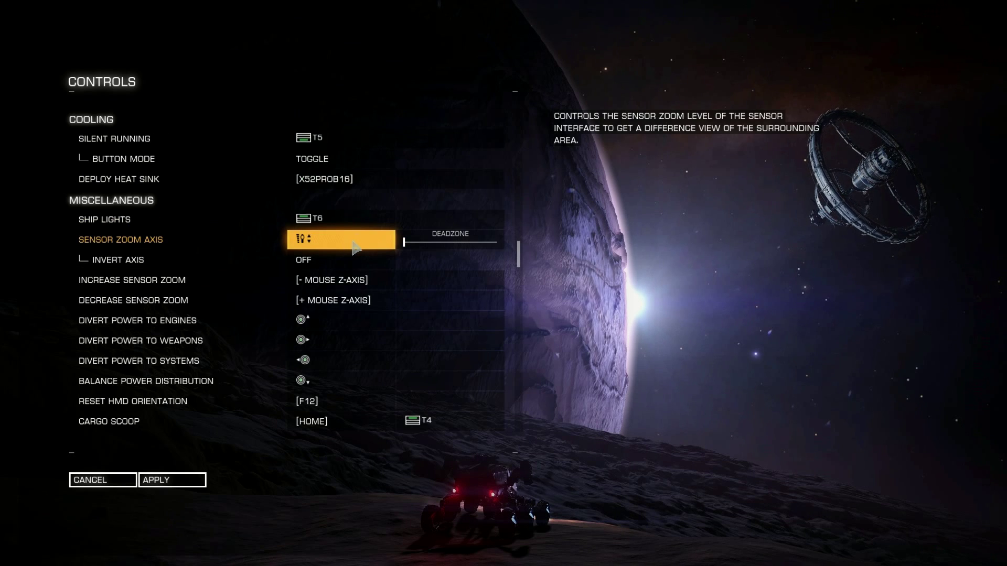
Move Ship Lights from T6 to T1 and clear Sensor Zoom Axis's axis binding
left_click(327, 224)
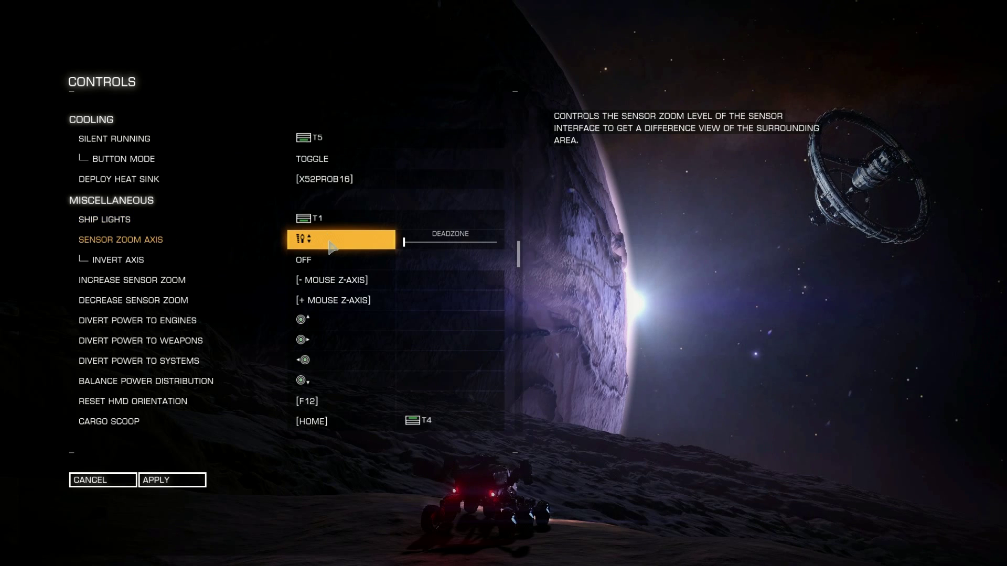
left_click(329, 242)
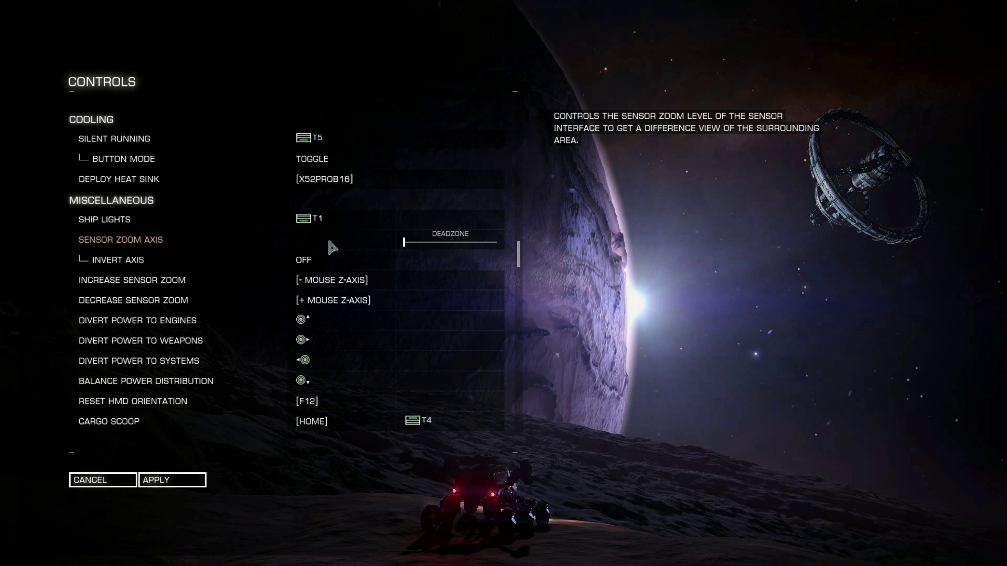
scroll(329, 245, "down", 4)
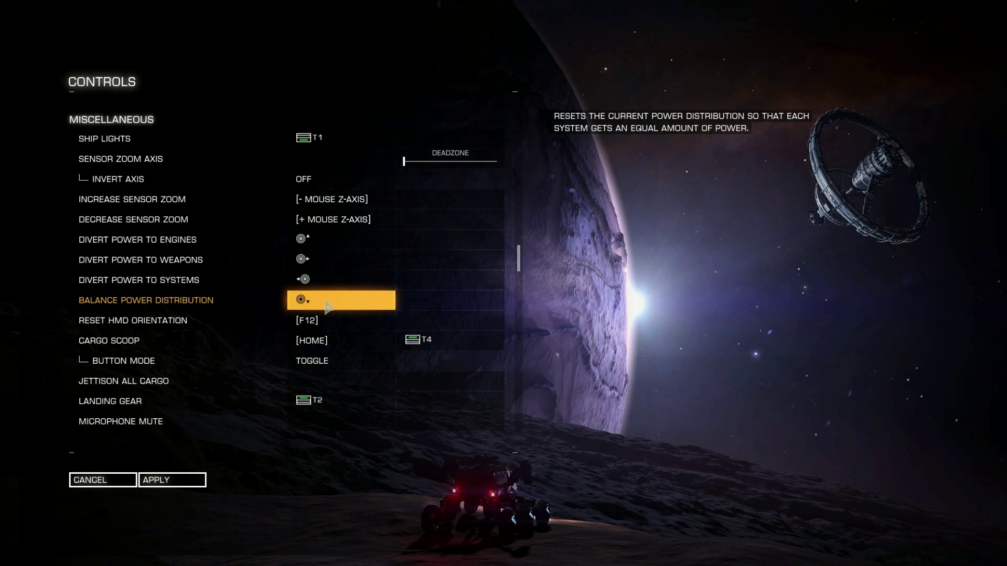
Keep Cargo Scoop's secondary binding on T4 by cancelling its rebind
scroll(328, 306, "down", 3)
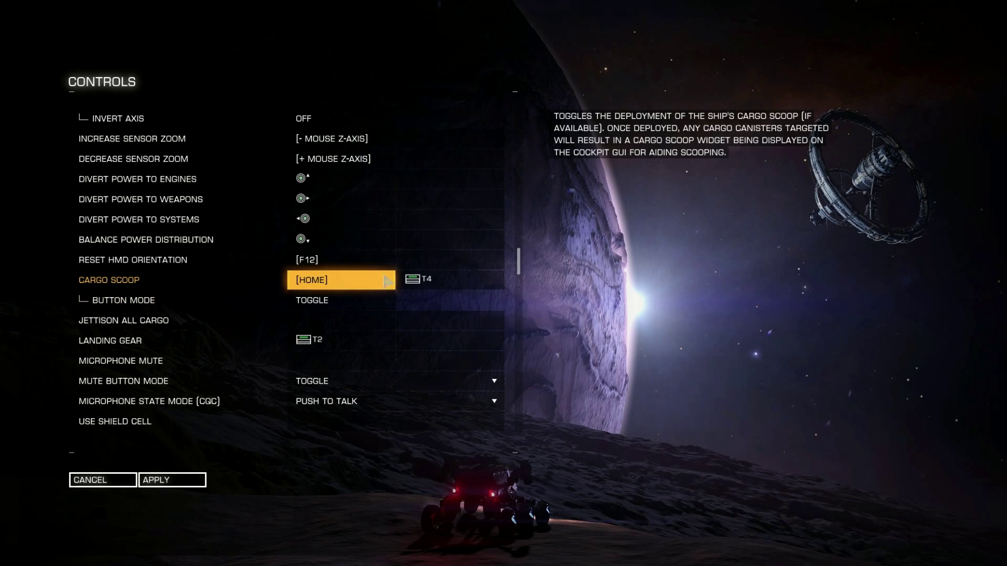
left_click(444, 285)
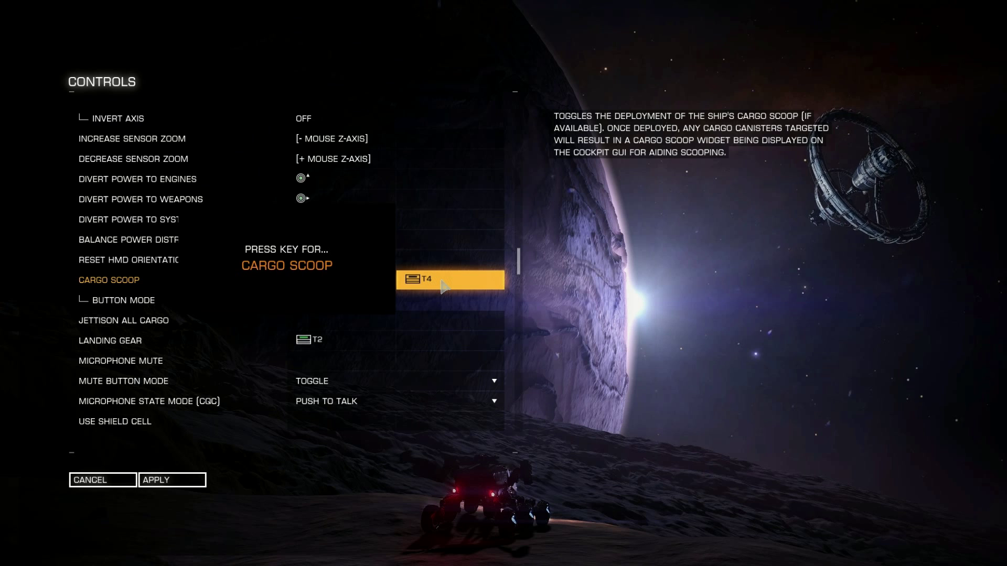
key("Escape")
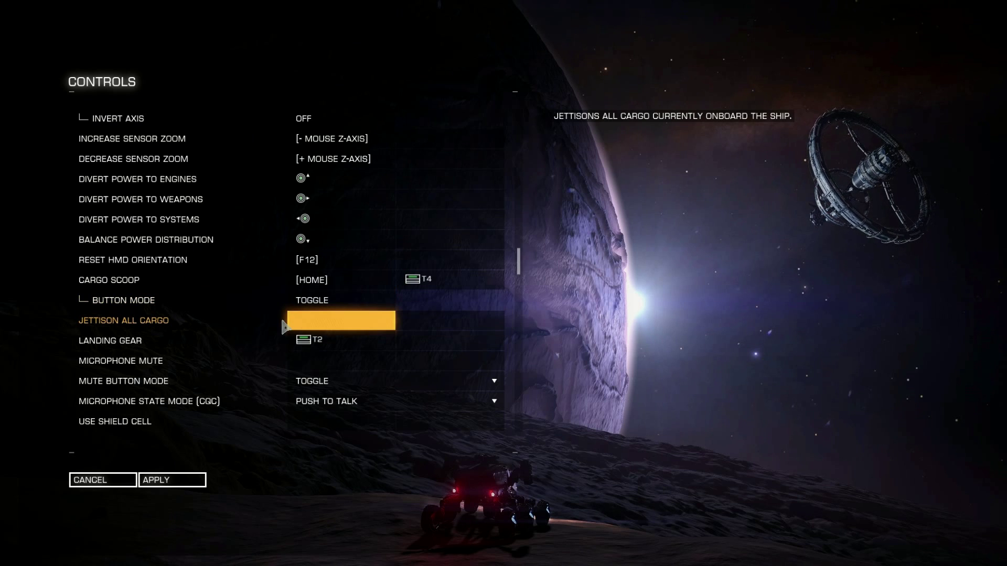
Bind Use Shield Cell to a joystick button
scroll(292, 324, "down", 1)
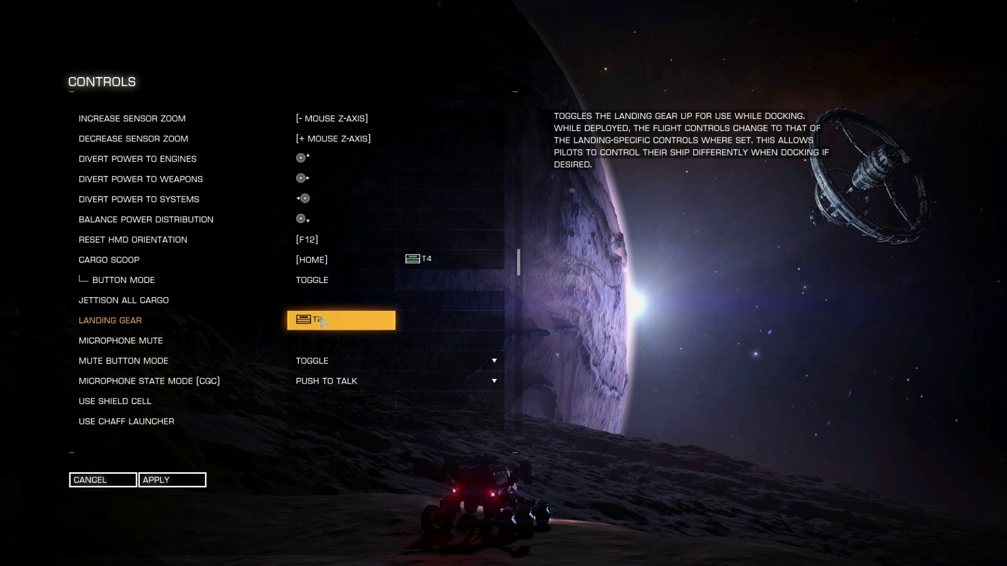
scroll(321, 320, "down", 1)
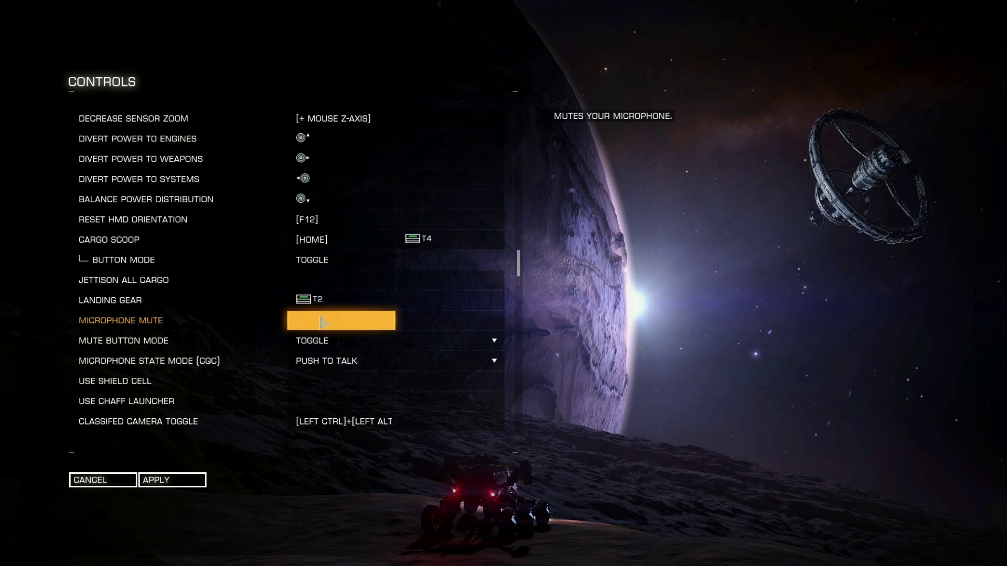
scroll(322, 321, "down", 3)
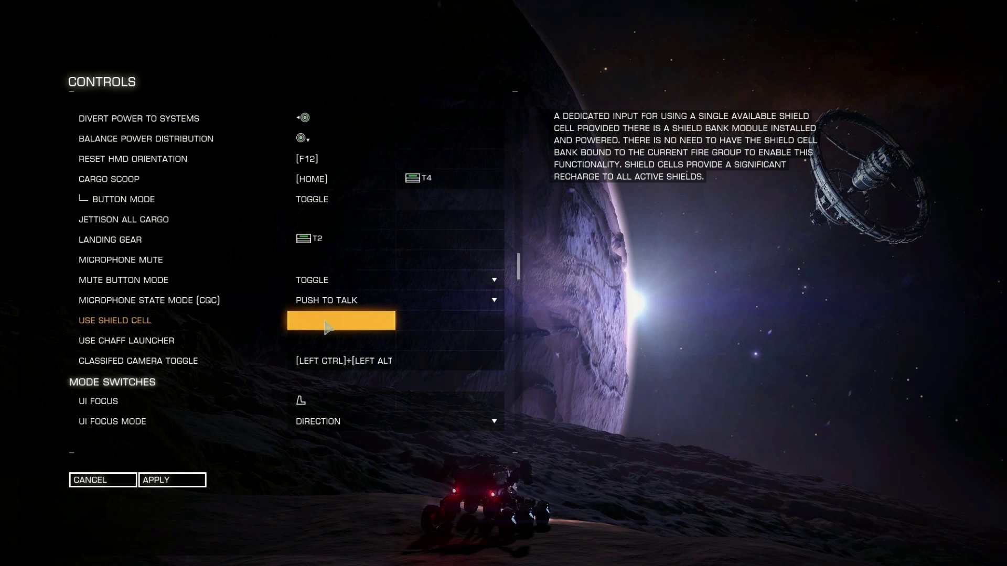
left_click(326, 321)
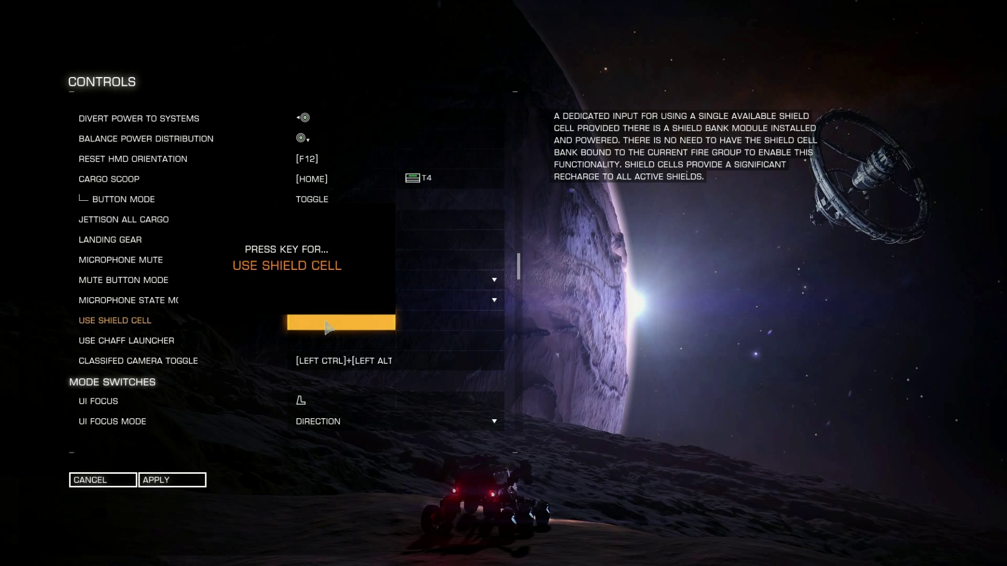
key("d")
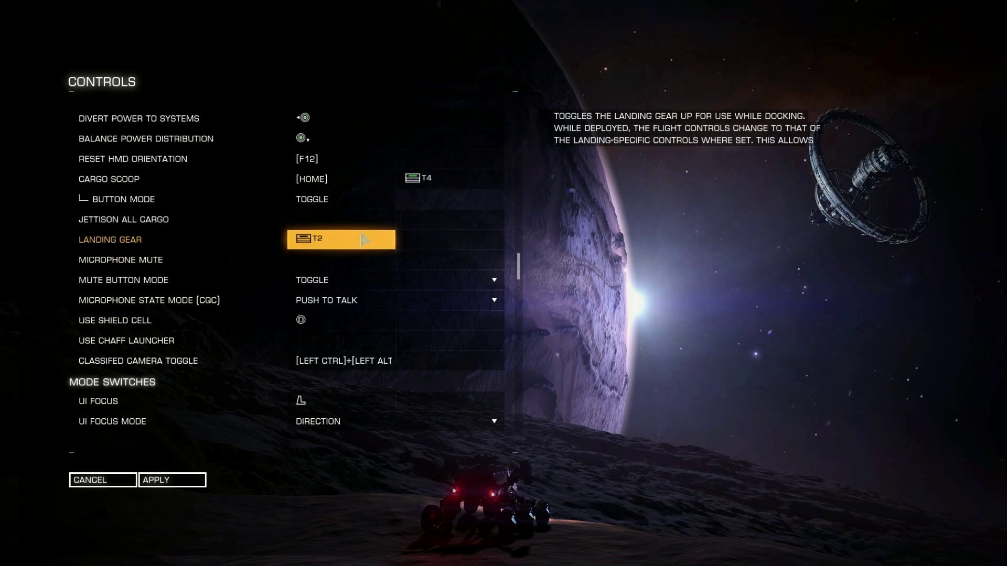
Bind the X52 hat-up direction to Use Chaff Launcher
scroll(242, 247, "up", 1)
key("Up")
key("Up")
key("Up")
key("Up")
key("Up")
key("Up")
key("Up")
key("Up")
key("Up")
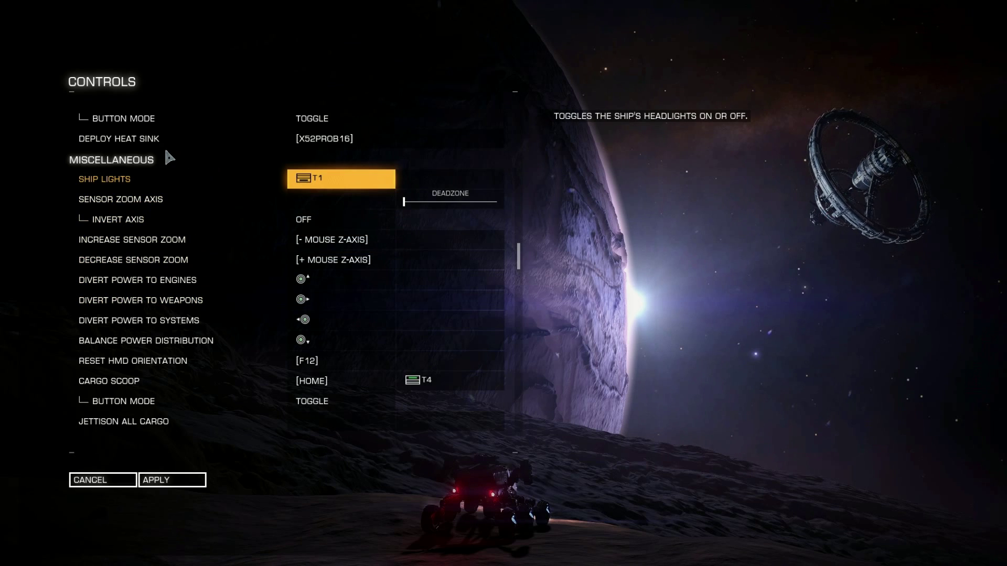
key("Down")
key("Down")
key("Down")
key("Down")
key("Down")
key("Down")
key("Down")
key("Down")
key("Down")
key("Down")
key("Down")
key("Down")
key("Down")
key("Down")
key("Down")
key("Down")
key("Down")
key("Down")
key("Down")
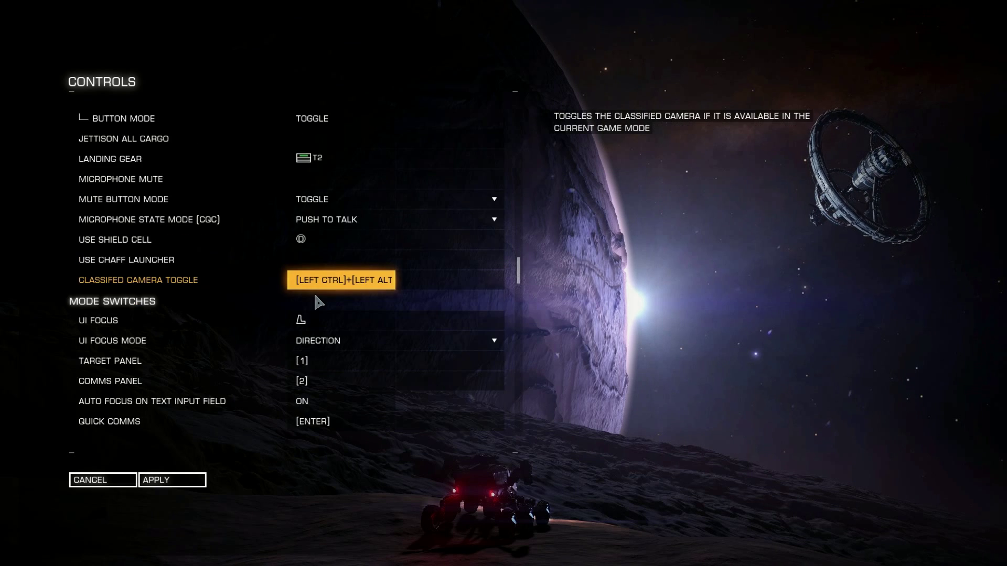
key("Up")
key("Up")
key("Down")
key("Down")
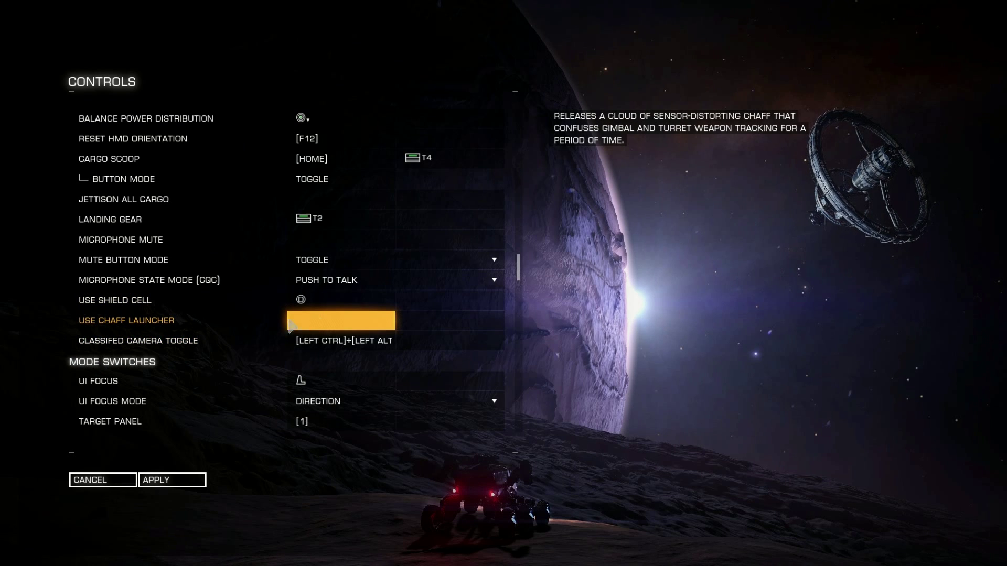
left_click(318, 329)
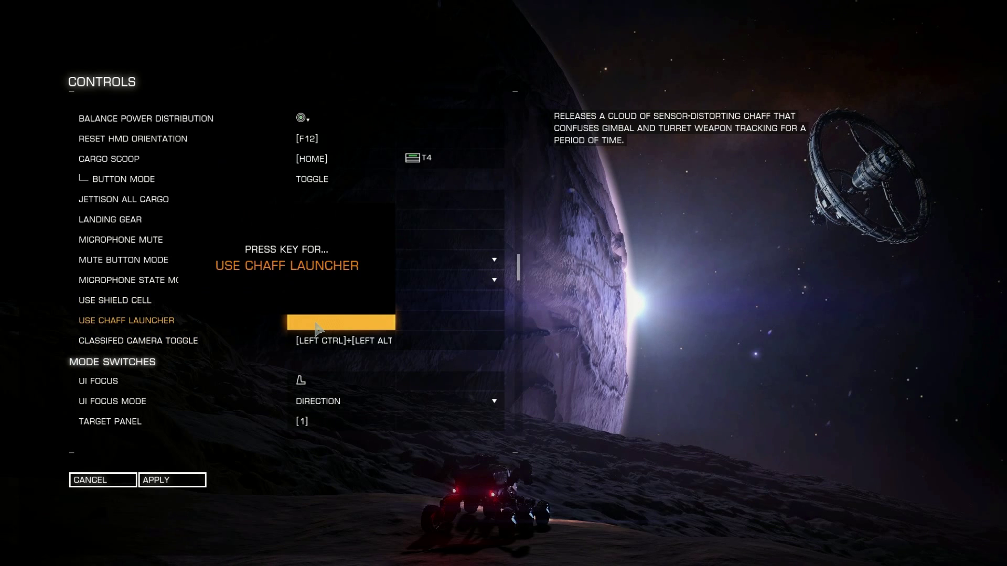
key("Up")
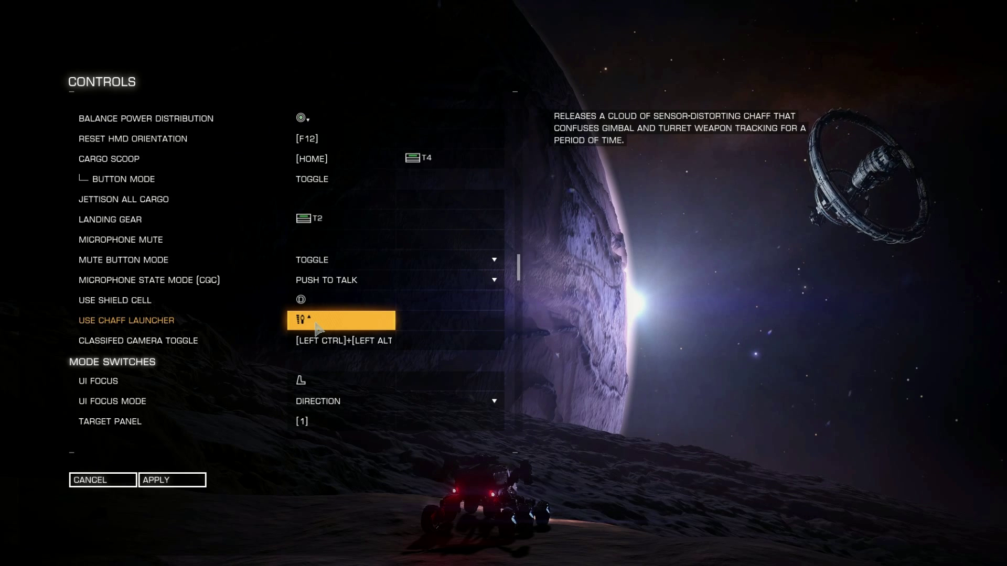
scroll(317, 328, "down", 3)
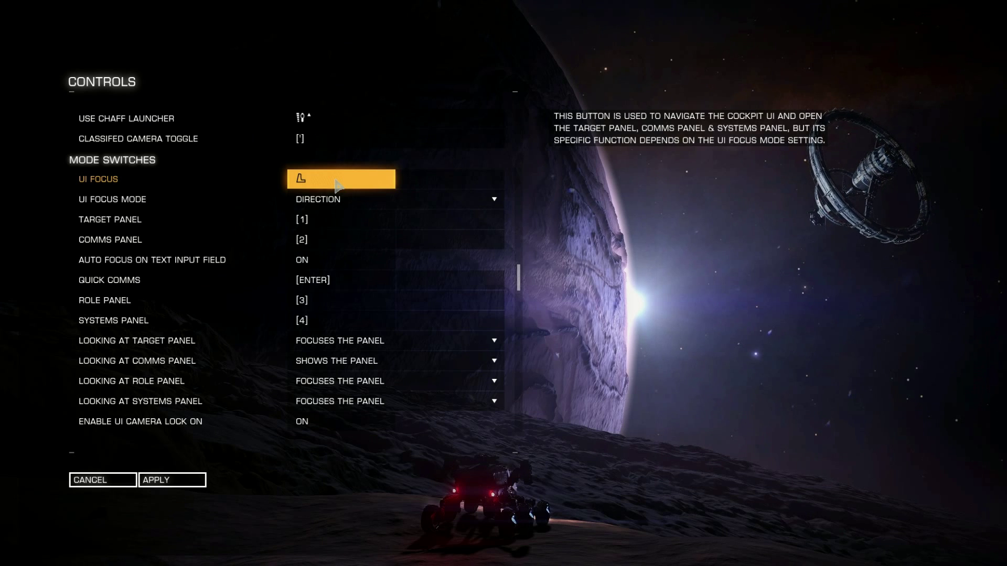
scroll(251, 298, "down", 4)
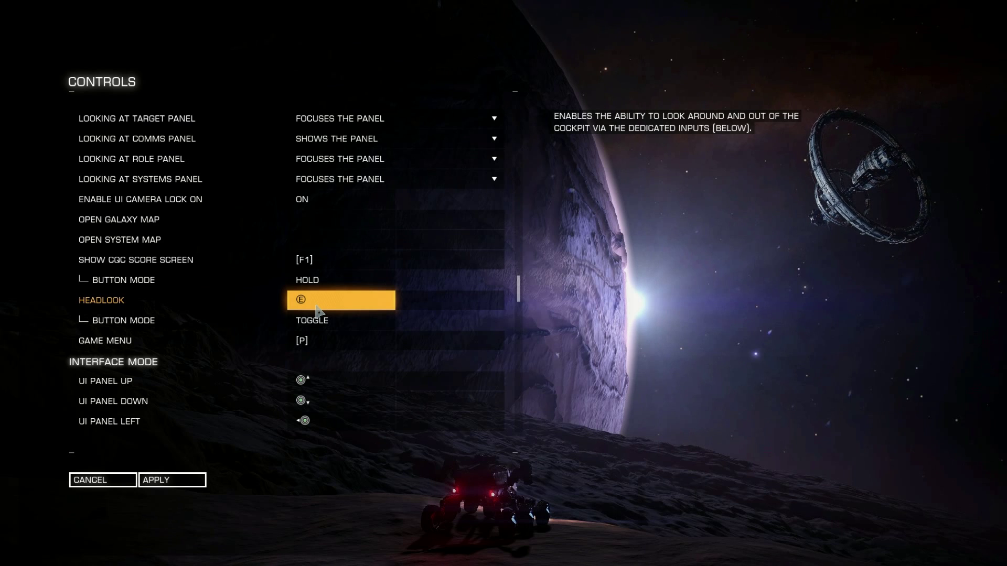
Set Headlook's secondary binding to the middle mouse button, [MOUSE 3]
scroll(318, 310, "down", 6)
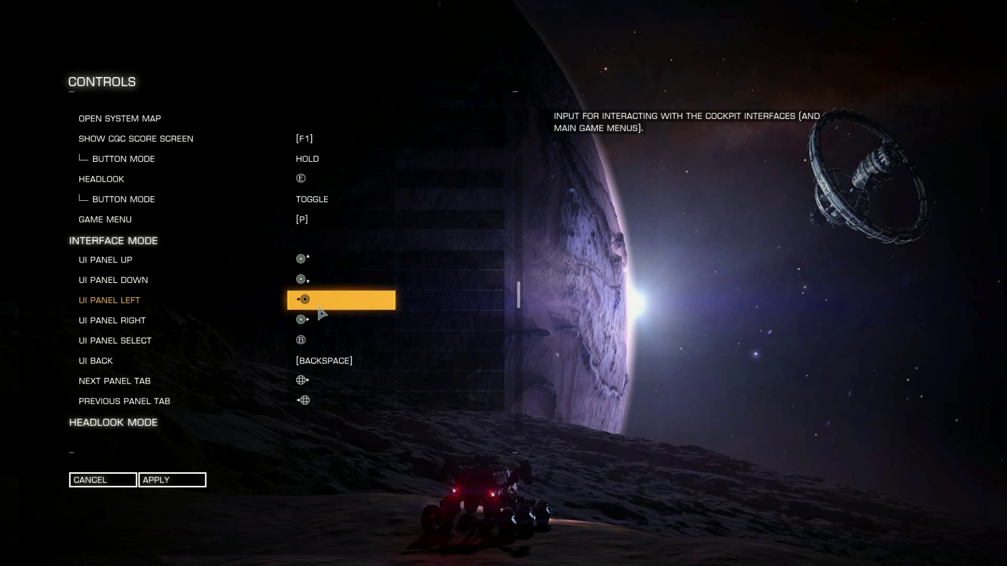
left_click(465, 180)
middle_click(463, 176)
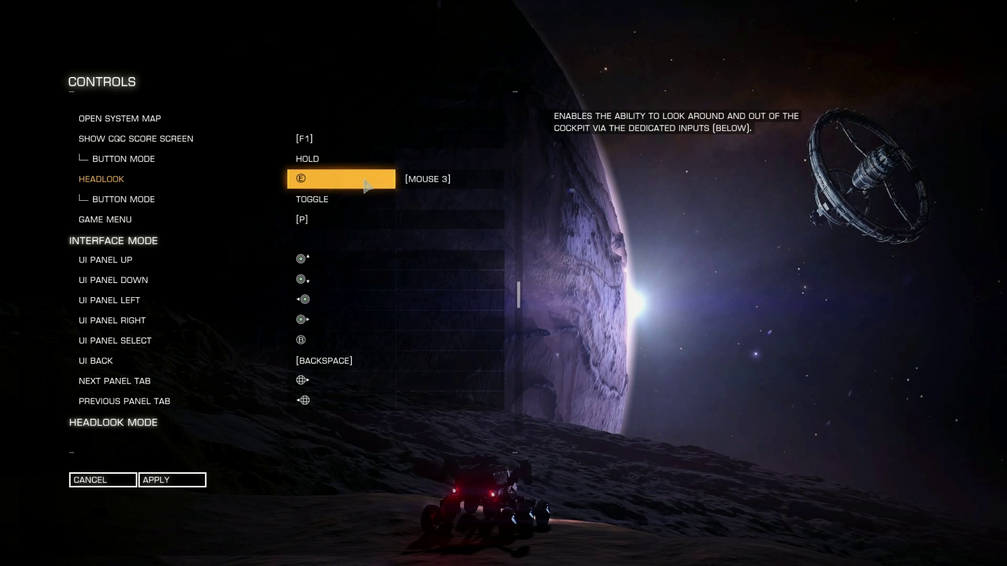
scroll(367, 184, "down", 9)
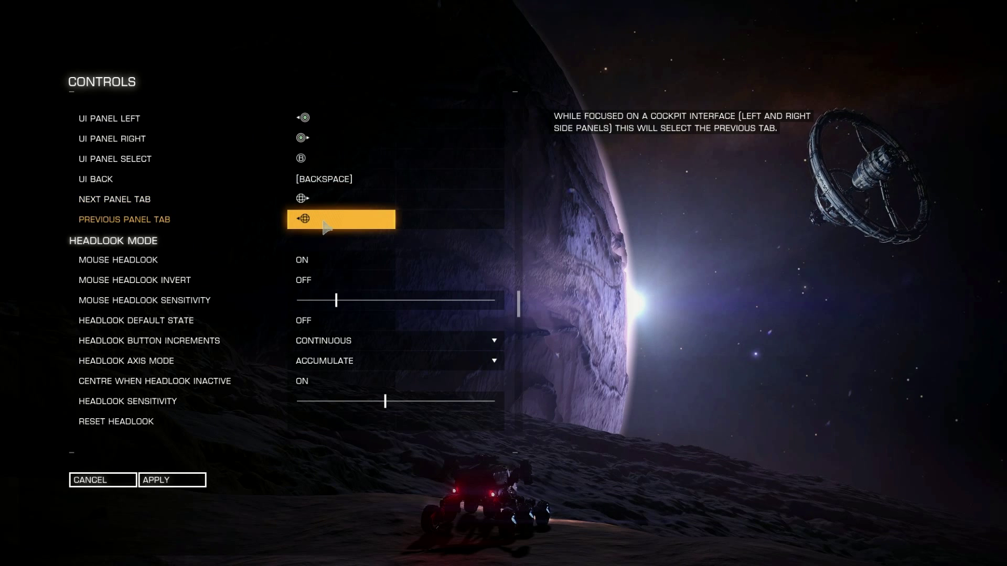
scroll(324, 252, "down", 6)
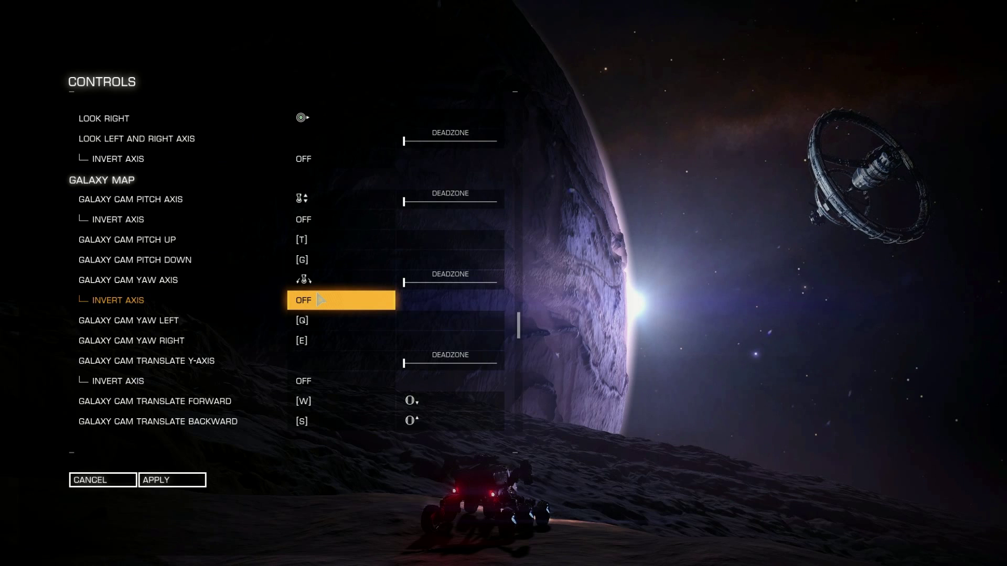
scroll(320, 300, "down", 5)
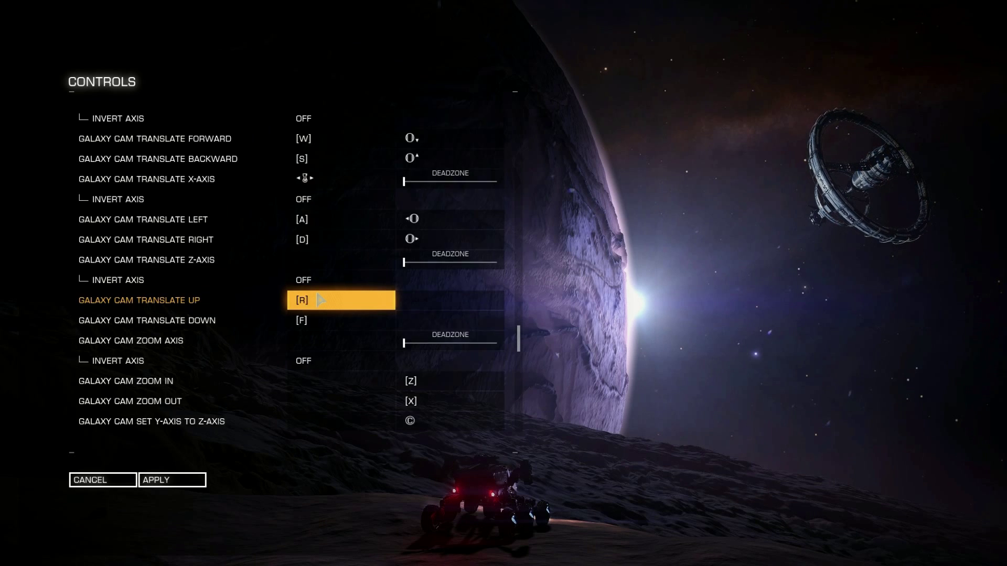
scroll(319, 300, "down", 1)
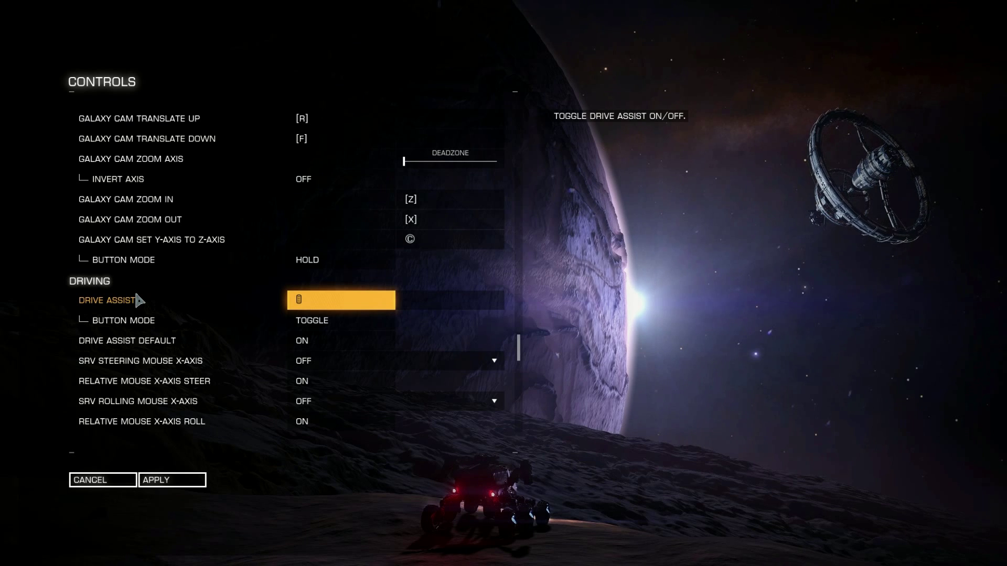
left_click_drag(519, 350, 515, 87)
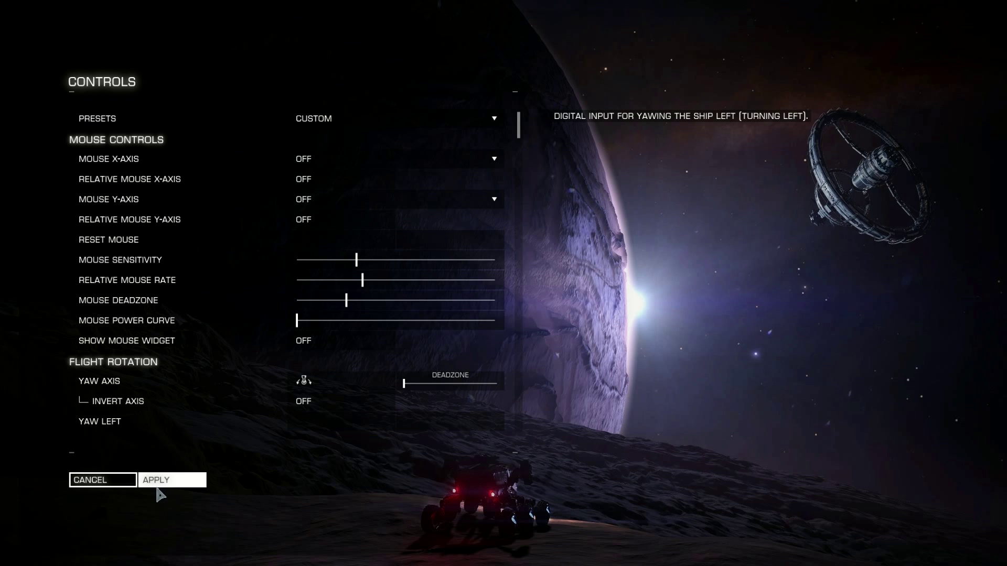
Apply the remapped X52 Pro joystick bindings and leave the Controls screen for Options
left_click(105, 485)
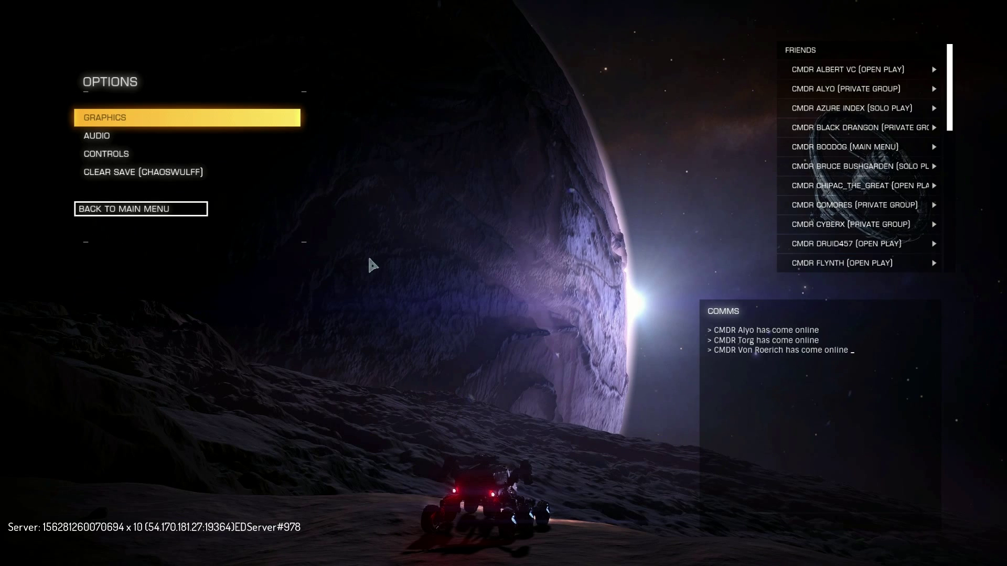